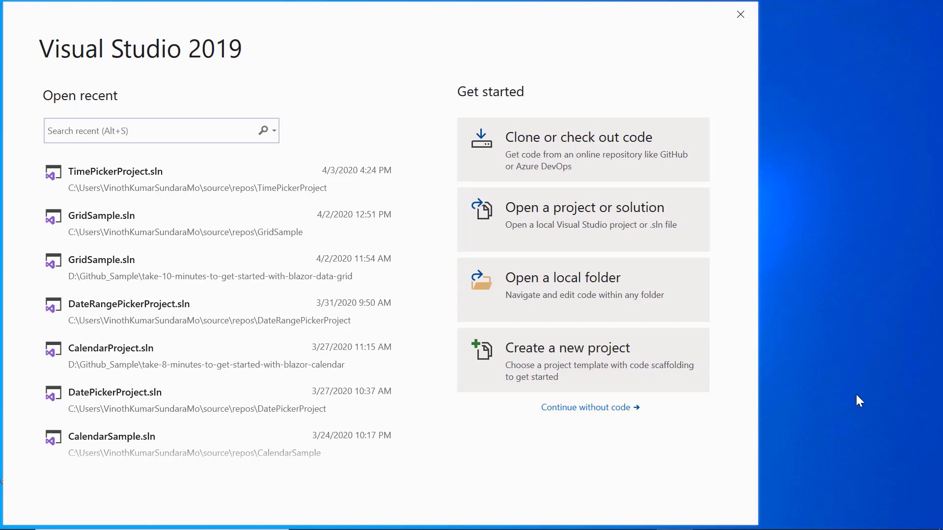
Create a Blazor Server App project named MyBlazorProject from the Blazor App template
{"action": "left_click", "coordinate": [581, 353]}
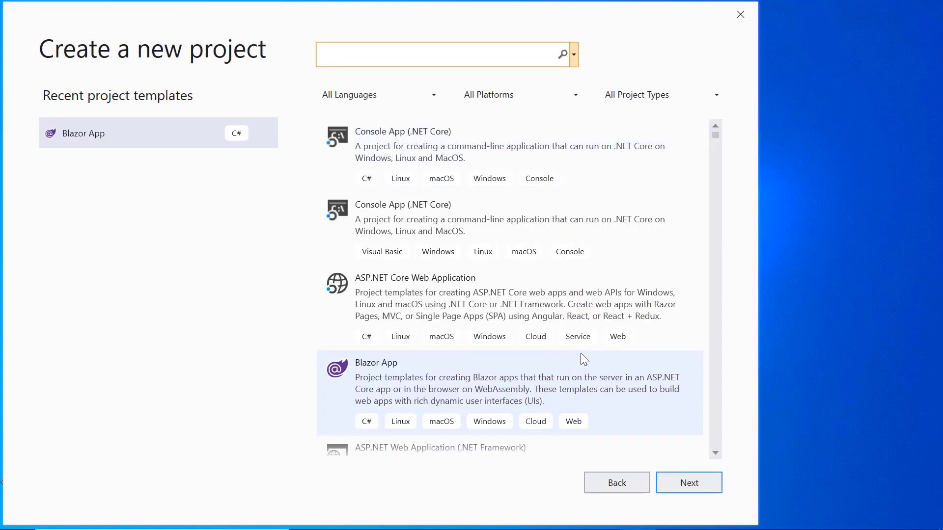
{"action": "left_click", "coordinate": [589, 372]}
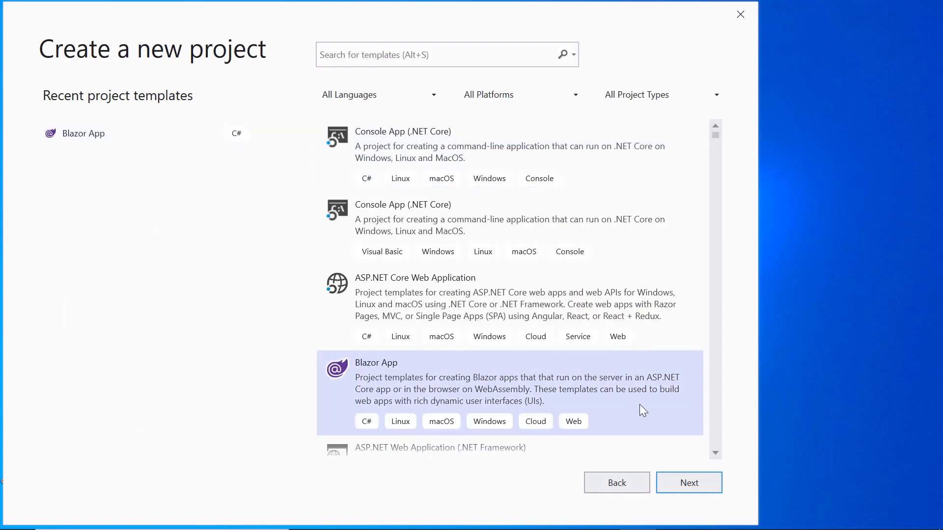
{"action": "left_click", "coordinate": [679, 478]}
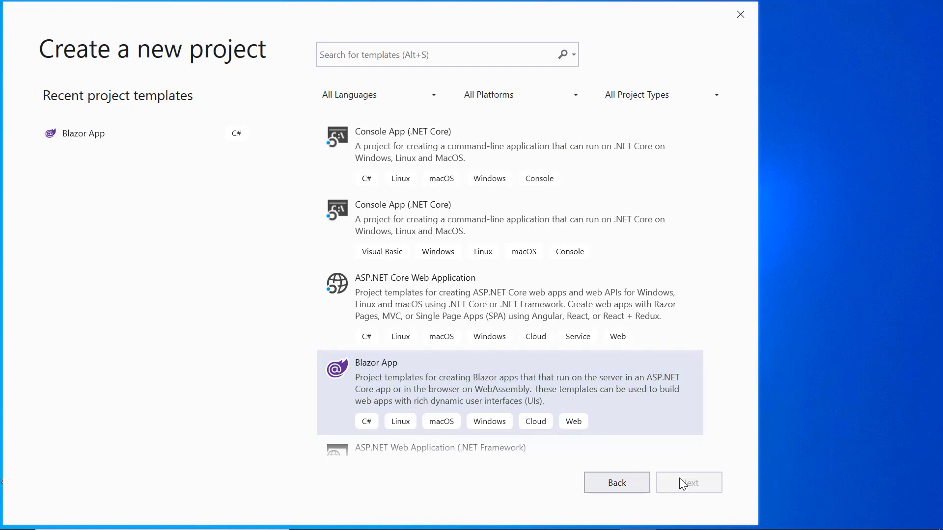
{"action": "type", "text": "M"}
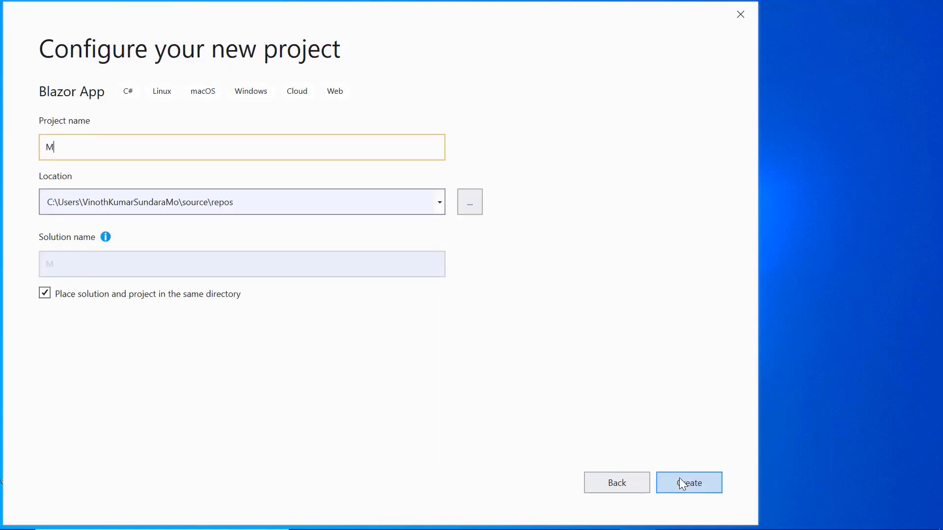
{"action": "type", "text": "yBlazorProject"}
{"action": "left_click", "coordinate": [711, 482]}
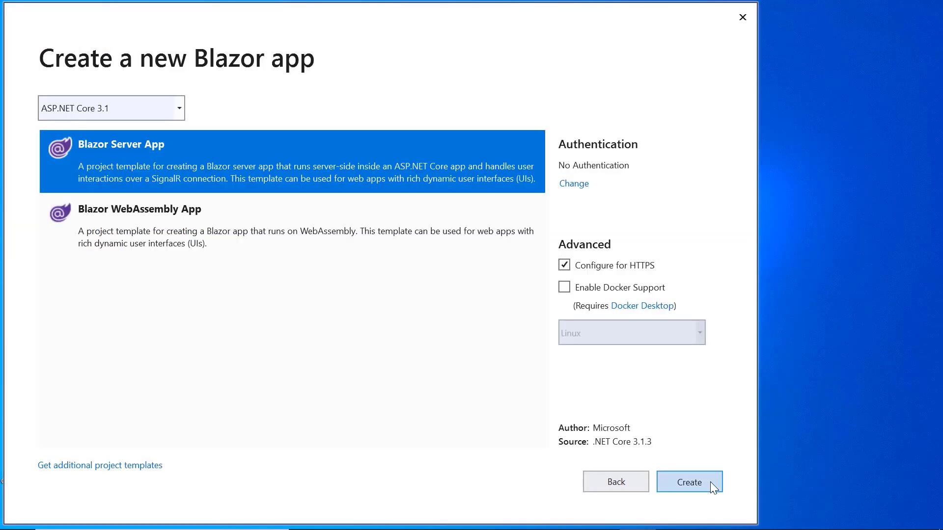
{"action": "left_click", "coordinate": [711, 482]}
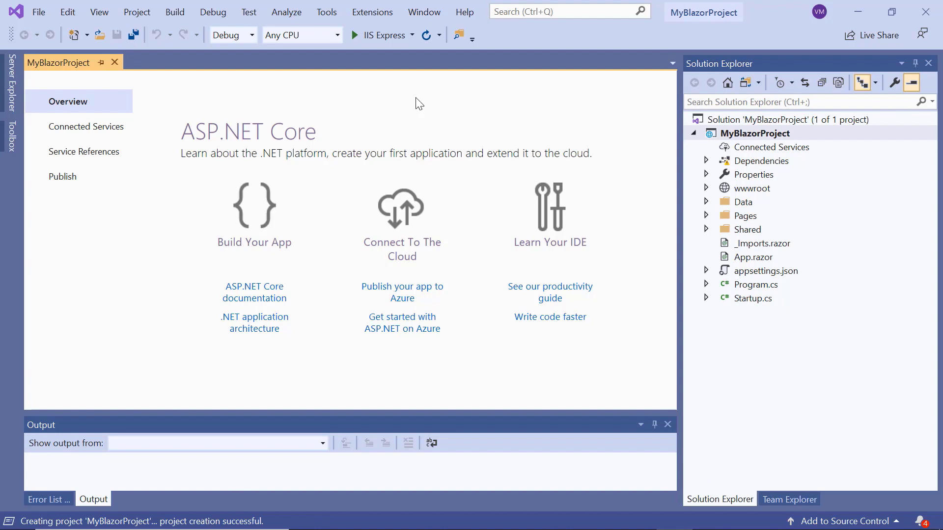
Install Syncfusion.Blazor 18.1.0.43 via NuGet and view it under Dependencies > Packages
{"action": "left_click", "coordinate": [325, 17]}
{"action": "mouse_move", "coordinate": [108, 235]}
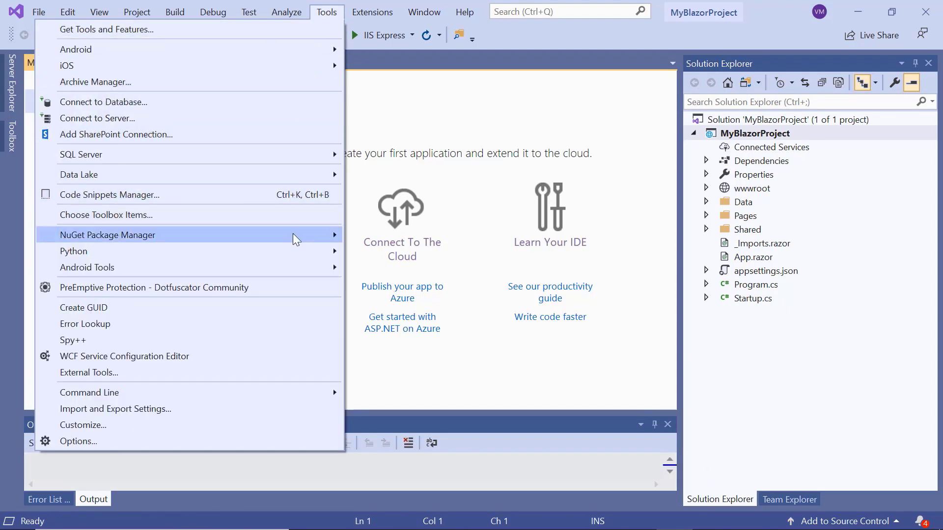
{"action": "left_click", "coordinate": [419, 253]}
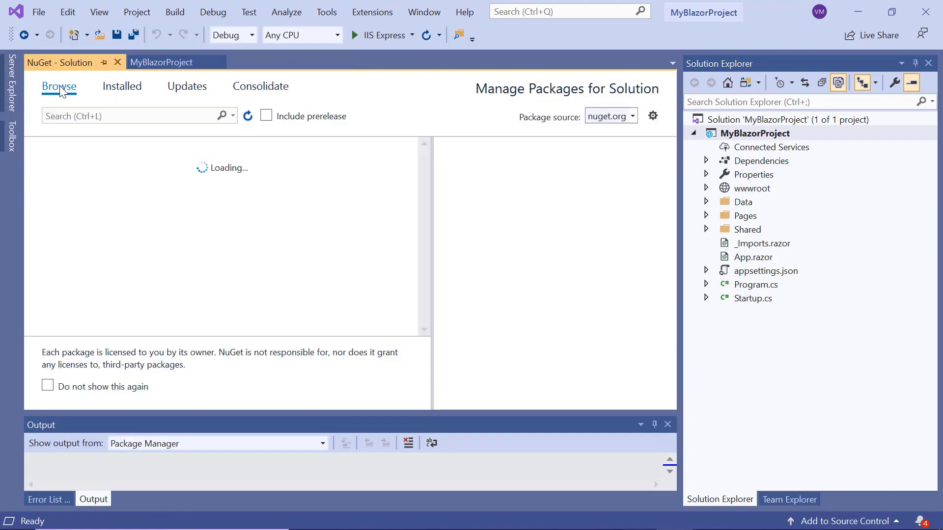
{"action": "left_click", "coordinate": [76, 116]}
{"action": "type", "text": "Syncf"}
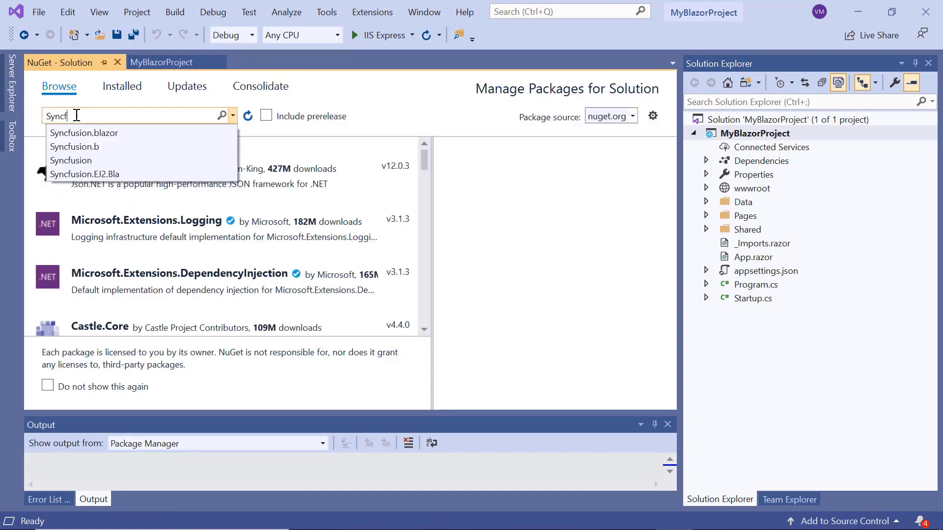
{"action": "key", "text": "Down"}
{"action": "key", "text": "Return"}
{"action": "left_click", "coordinate": [461, 222]}
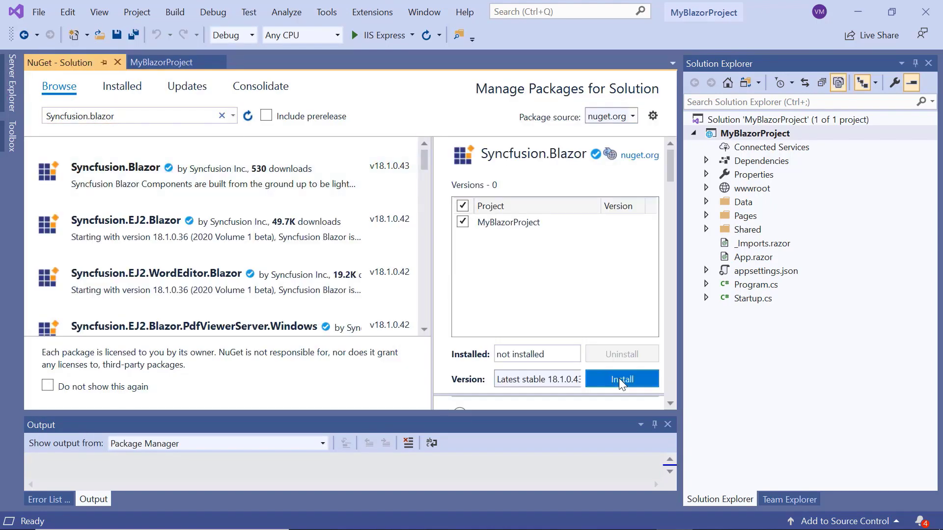
{"action": "left_click", "coordinate": [621, 380]}
{"action": "key", "text": "Return"}
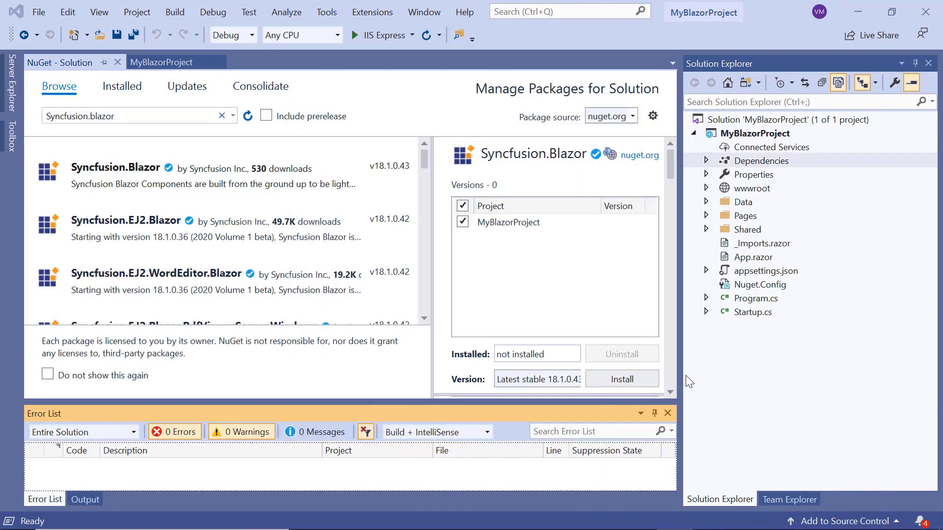
{"action": "left_click", "coordinate": [706, 161]}
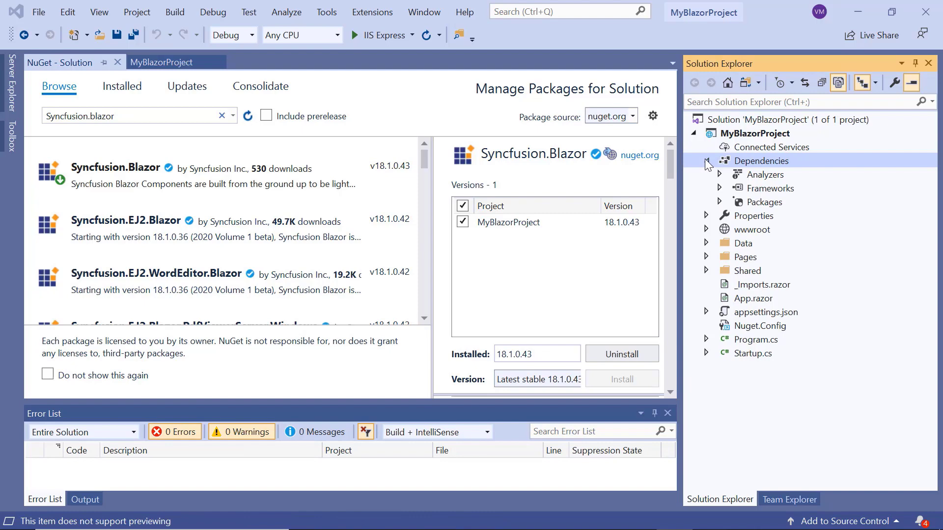
{"action": "left_click", "coordinate": [719, 203]}
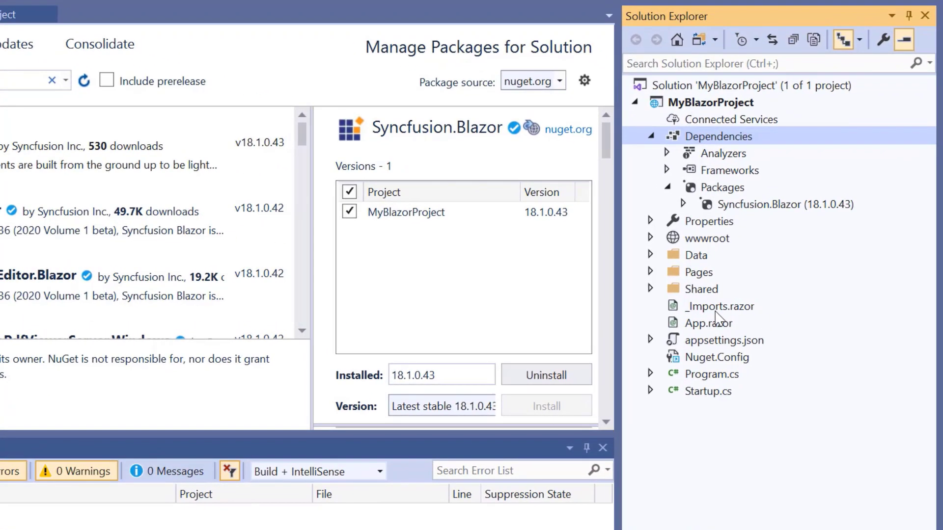
{"action": "double_click", "coordinate": [716, 307]}
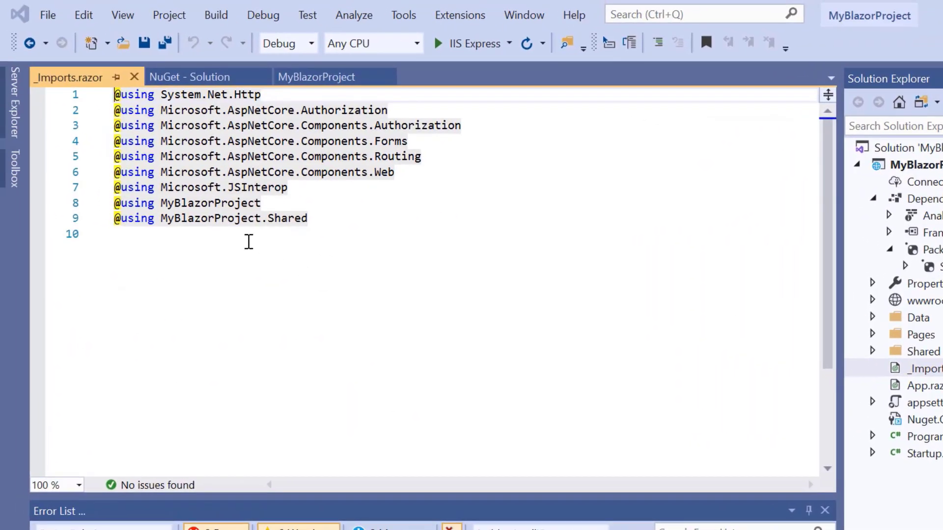
{"action": "left_click", "coordinate": [240, 236]}
{"action": "type", "text": "@us"}
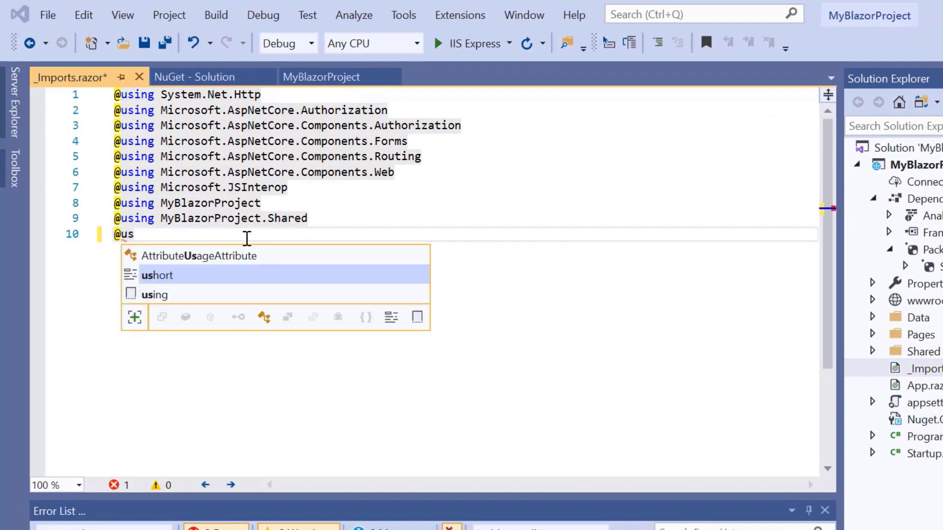
{"action": "type", "text": "ing Syncfusion."}
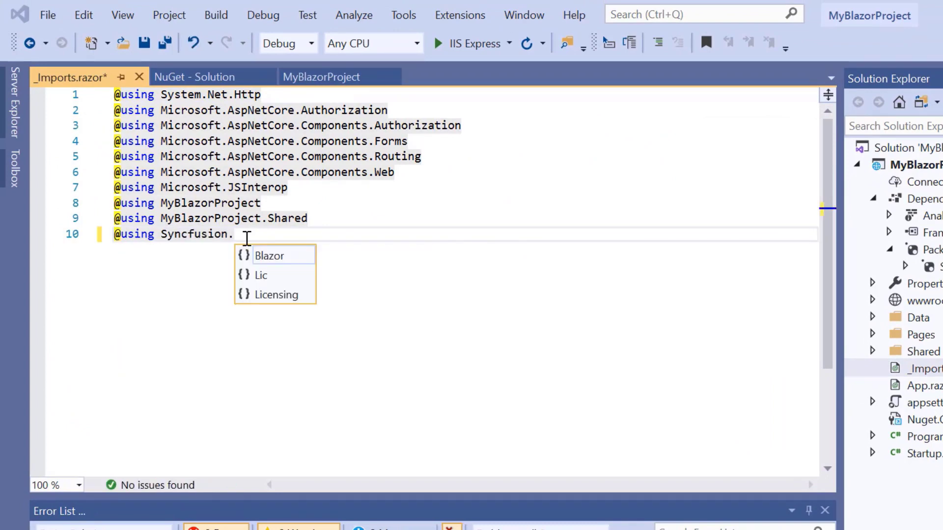
{"action": "type", "text": "Blazor.C"}
{"action": "key", "text": "Tab"}
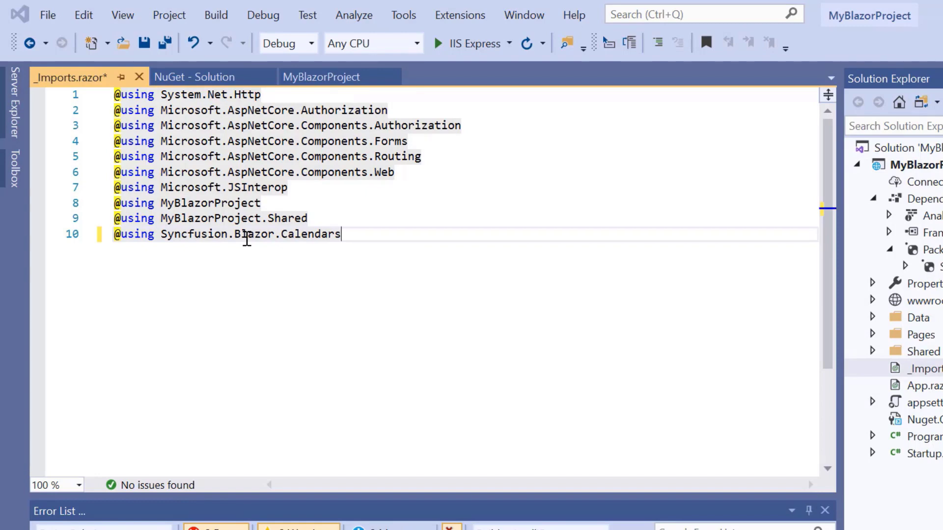
{"action": "key", "text": "ctrl+s"}
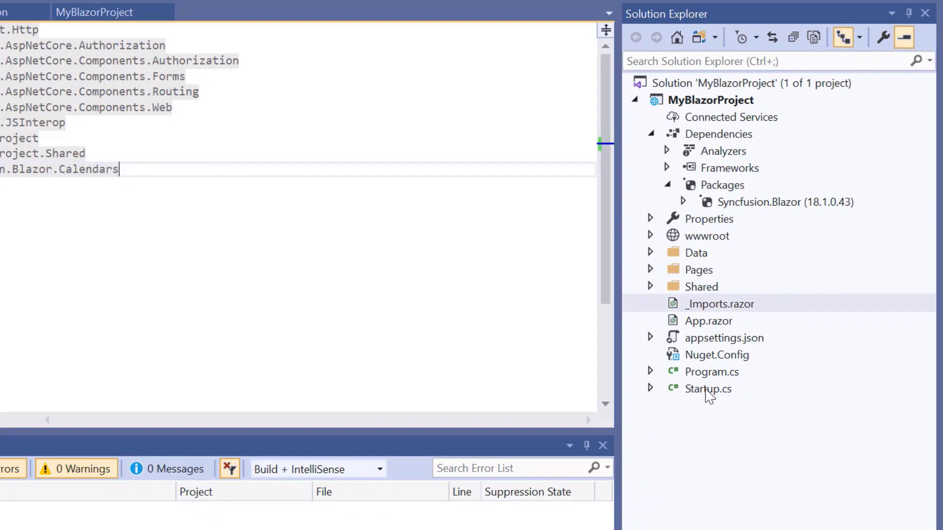
In Startup.cs, add a Syncfusion using and call AddSyncfusionBlazor in ConfigureServices
{"action": "double_click", "coordinate": [705, 392]}
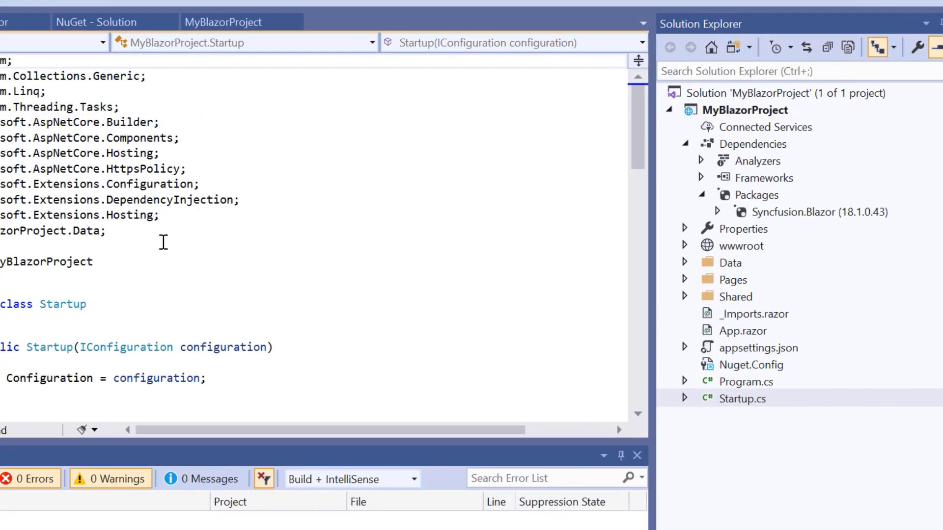
{"action": "left_click", "coordinate": [281, 299]}
{"action": "type", "text": "using Sy"}
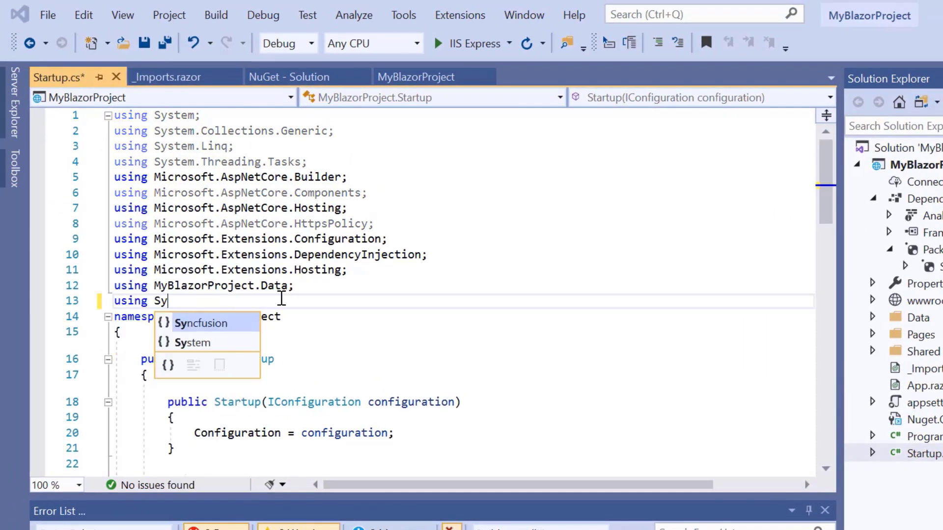
{"action": "key", "text": "Tab"}
{"action": "type", "text": ".b"}
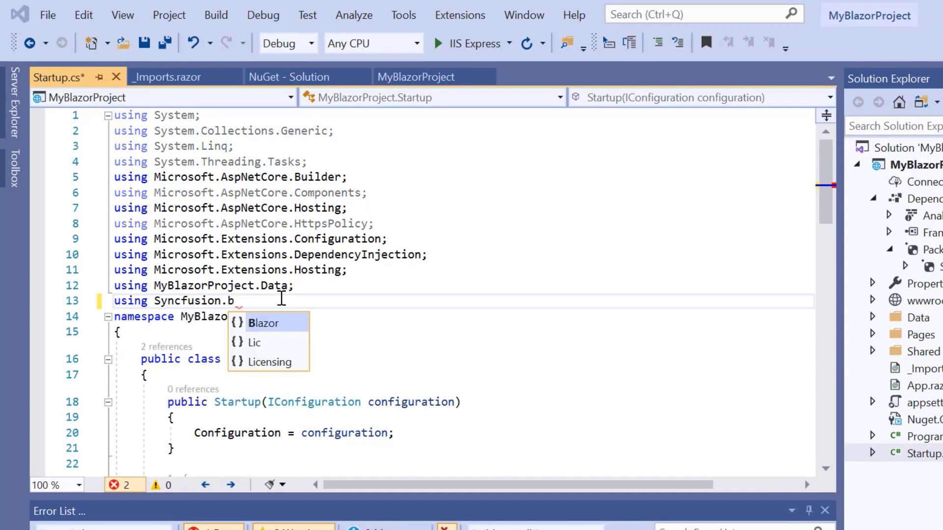
{"action": "type", "text": ";"}
{"action": "scroll", "coordinate": [281, 299], "scroll_direction": "down", "scroll_amount": 4}
{"action": "scroll", "coordinate": [537, 268], "scroll_direction": "down", "scroll_amount": 3}
{"action": "left_click", "coordinate": [531, 281]}
{"action": "key", "text": "Return"}
{"action": "type", "text": "s"}
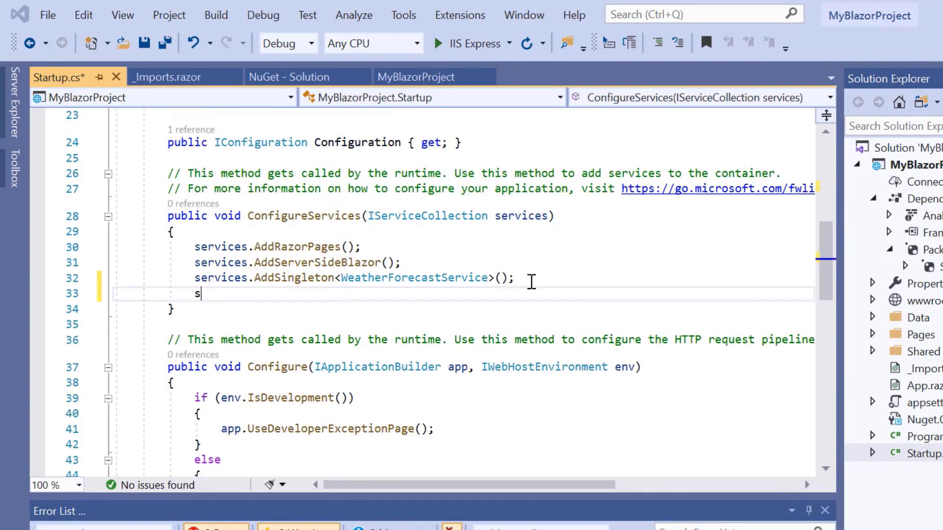
{"action": "type", "text": "ervices.A"}
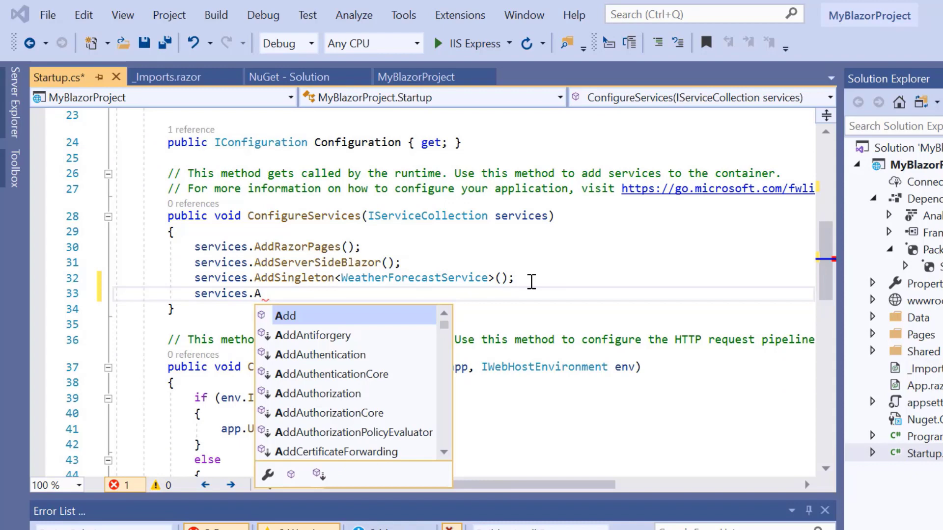
{"action": "type", "text": "ddSyn"}
{"action": "key", "text": "Tab"}
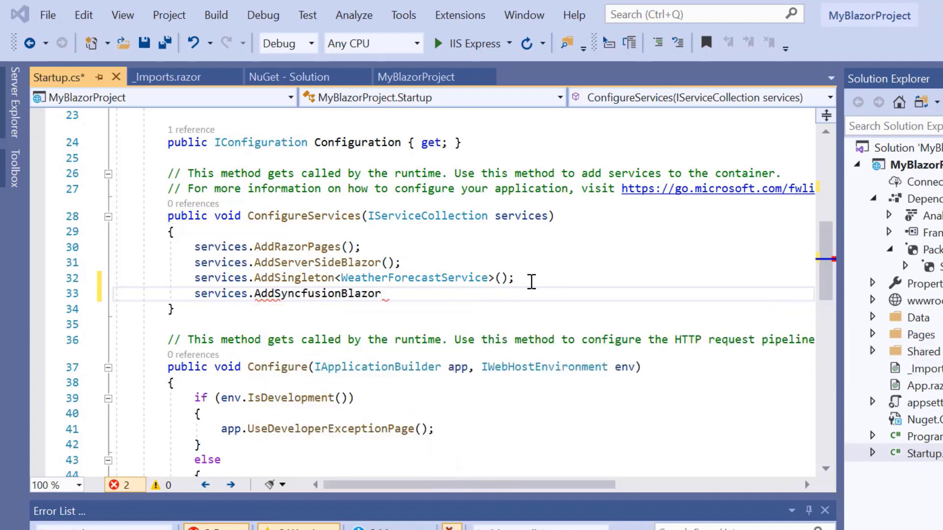
{"action": "type", "text": "();"}
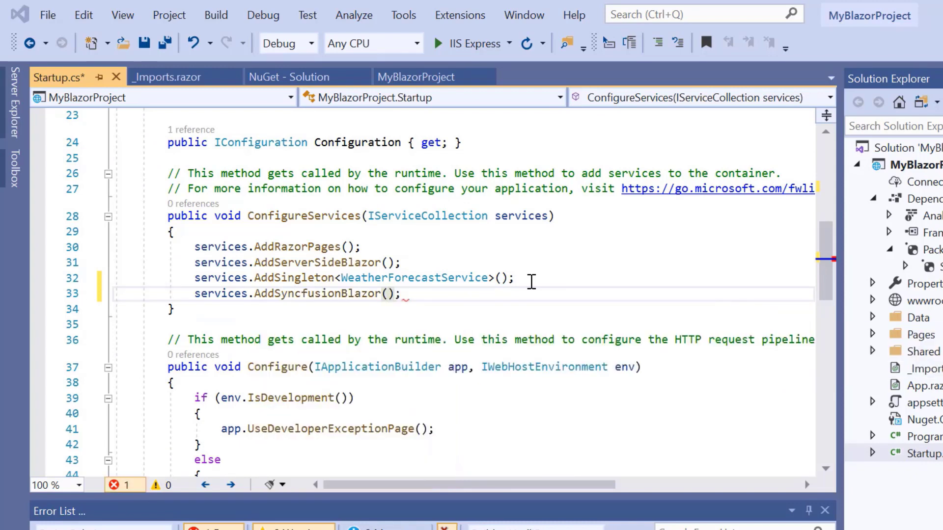
{"action": "left_click_drag", "start_coordinate": [825, 230], "coordinate": [829, 271]}
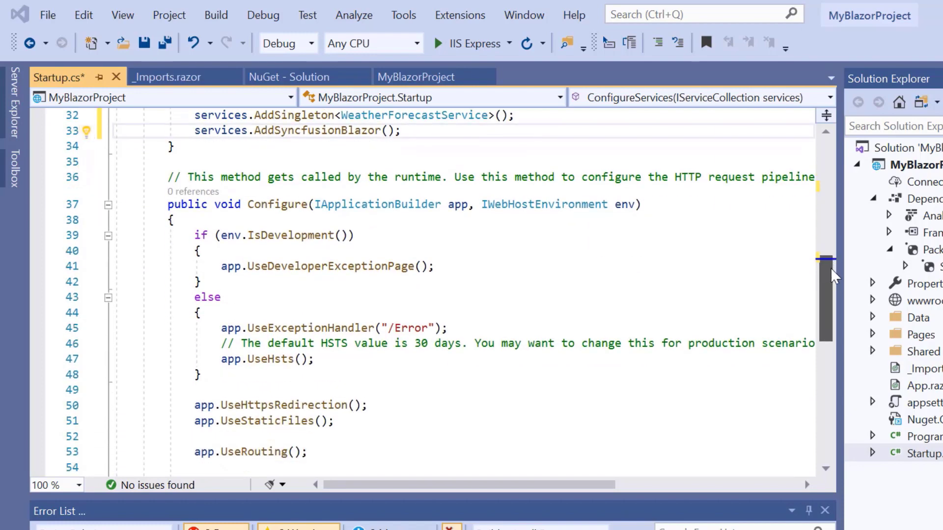
Call SyncfusionLicenseProvider.RegisterLicense with the pasted key at the start of Configure
{"action": "left_click", "coordinate": [408, 195]}
{"action": "key", "text": "Return"}
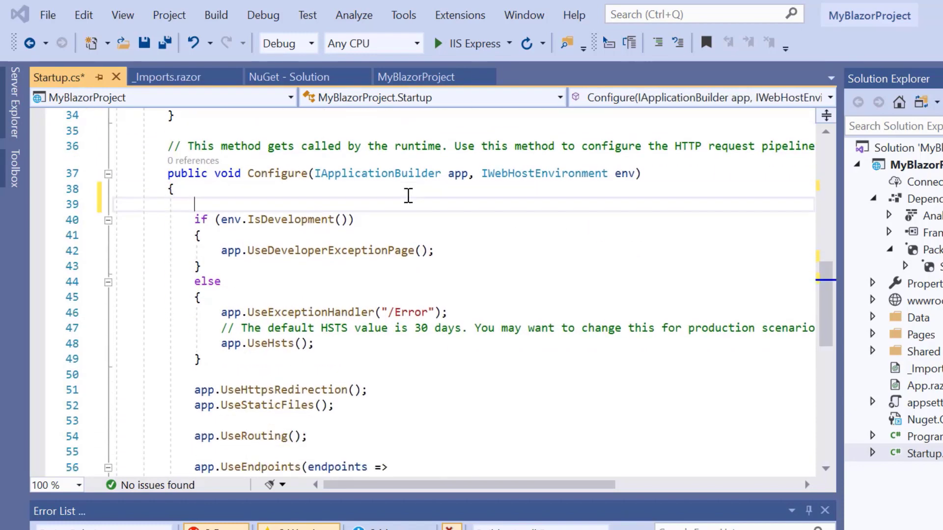
{"action": "type", "text": "Sy"}
{"action": "key", "text": "Tab"}
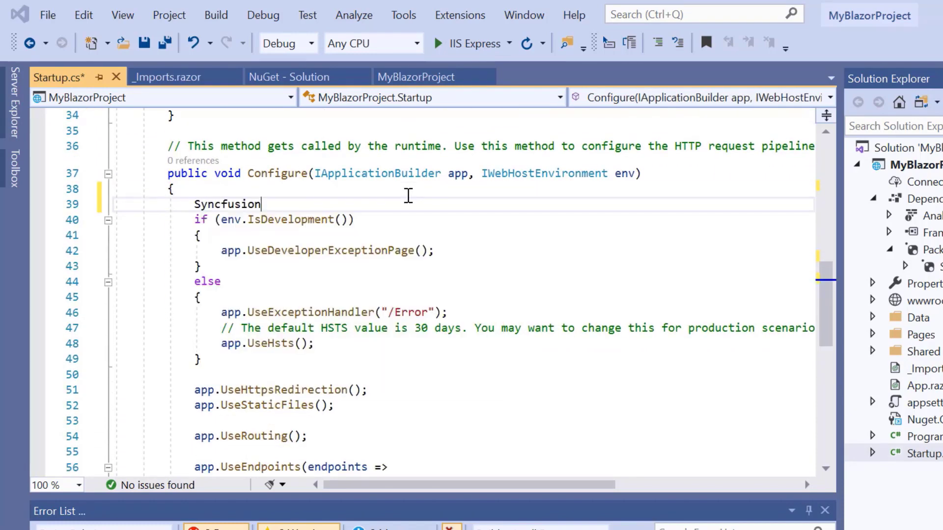
{"action": "type", "text": "."}
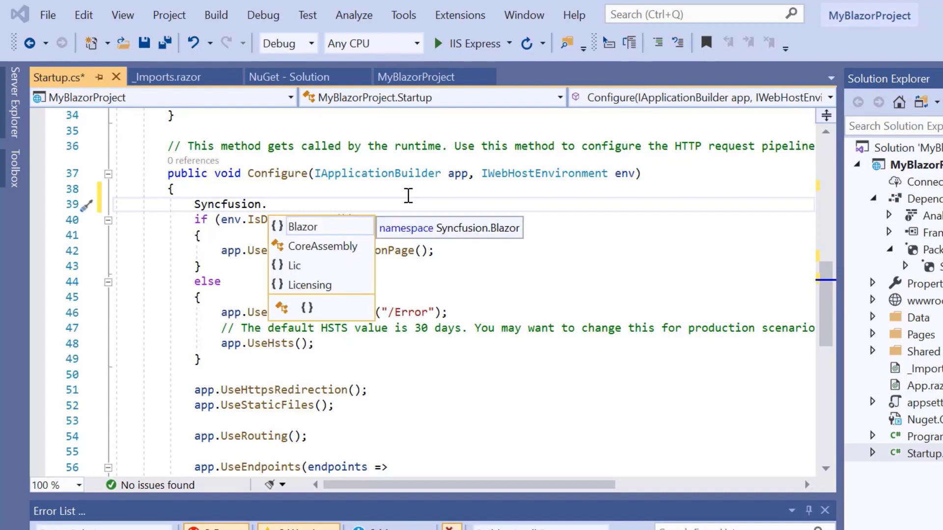
{"action": "type", "text": "L"}
{"action": "key", "text": "Down"}
{"action": "key", "text": "Tab"}
{"action": "type", "text": "."}
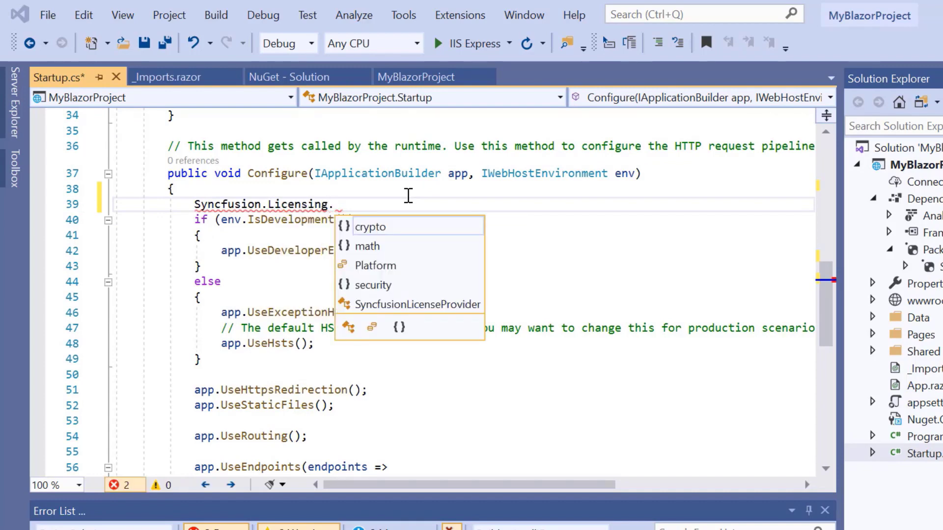
{"action": "key", "text": "Down"}
{"action": "key", "text": "Down"}
{"action": "key", "text": "Down"}
{"action": "key", "text": "Tab"}
{"action": "key", "text": "Return"}
{"action": "type", "text": ".Re"}
{"action": "key", "text": "Tab"}
{"action": "type", "text": "(\""}
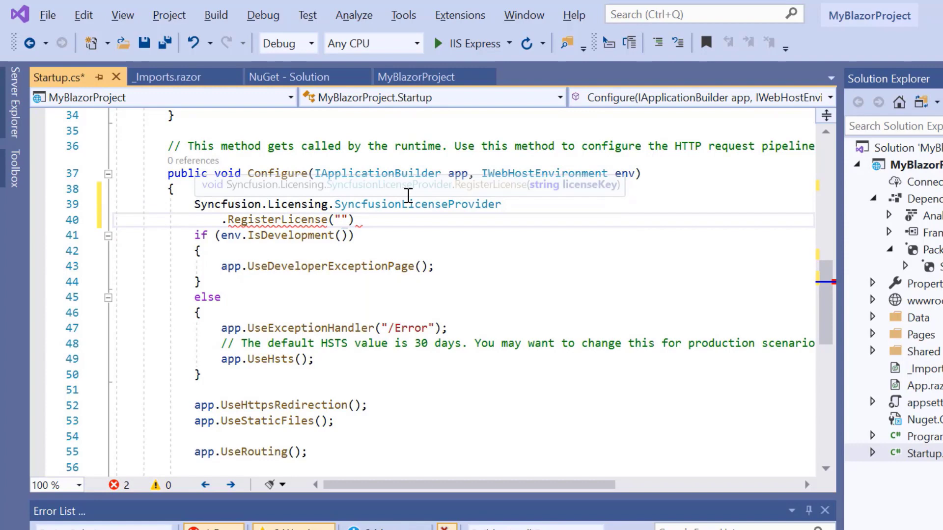
{"action": "key", "text": "ctrl+v"}
{"action": "type", "text": "\");"}
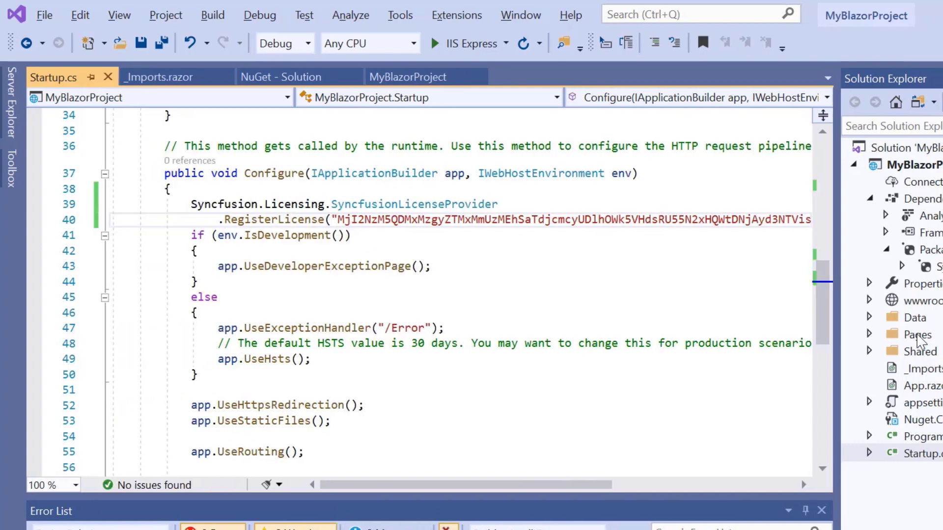
Add the _content/Syncfusion.Blazor/styles/fabric.css stylesheet link to _Host.cshtml and save
{"action": "left_click", "coordinate": [674, 336]}
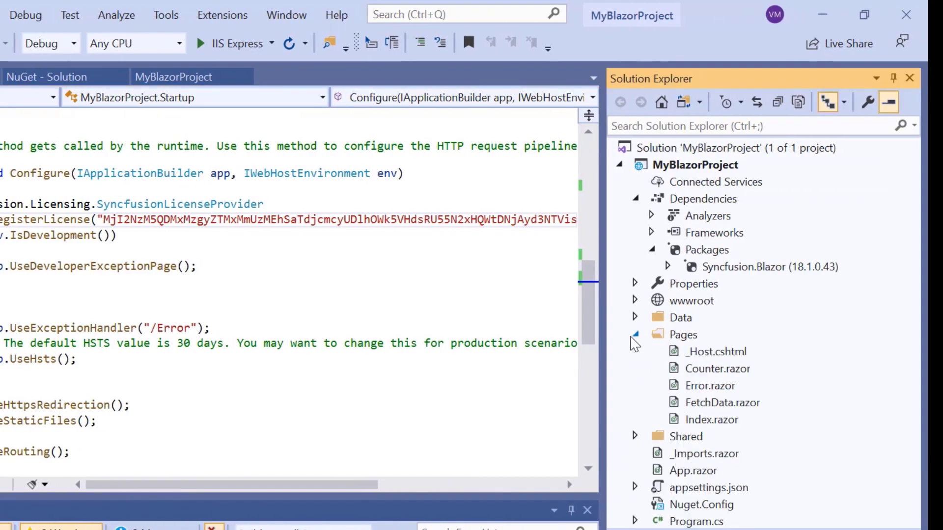
{"action": "double_click", "coordinate": [718, 353]}
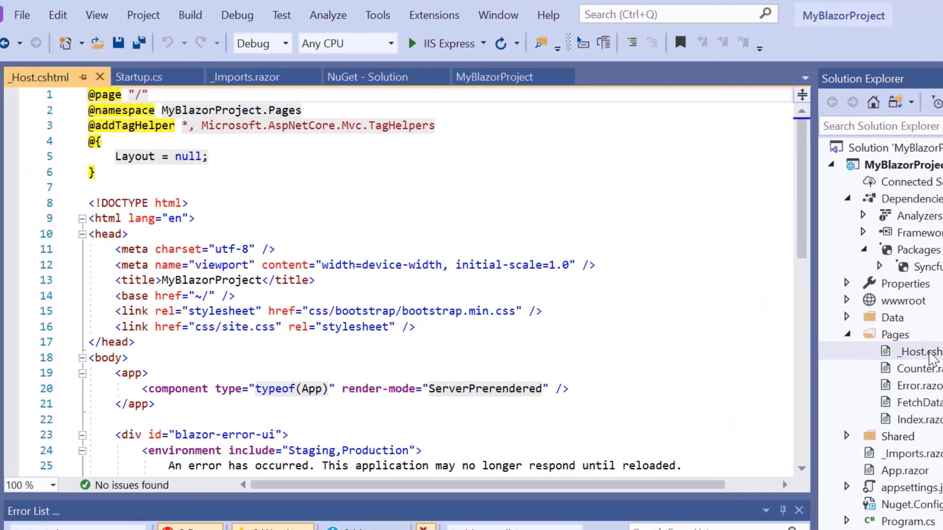
{"action": "left_click", "coordinate": [525, 329]}
{"action": "key", "text": "Return"}
{"action": "type", "text": "<link hre"}
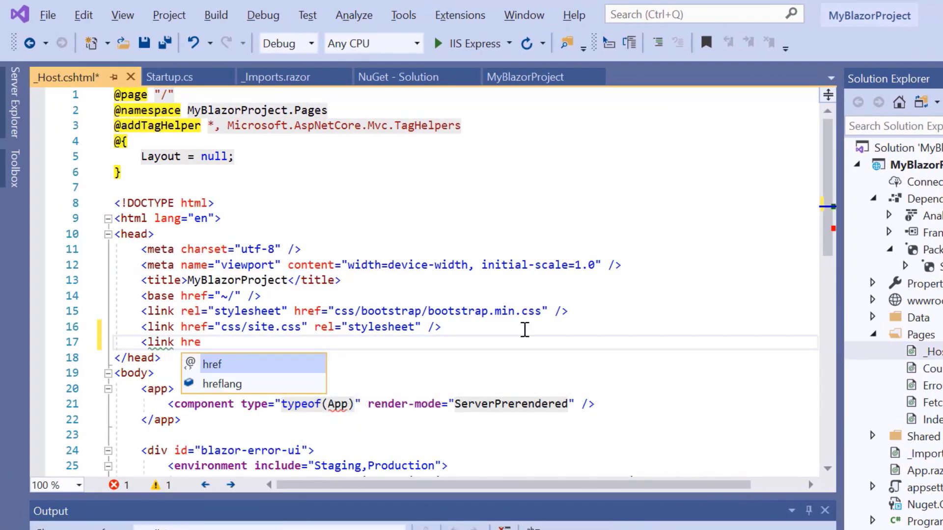
{"action": "type", "text": "f="}
{"action": "type", "text": "_content/Syncfusion.Blazor/styles/fabric.css"}
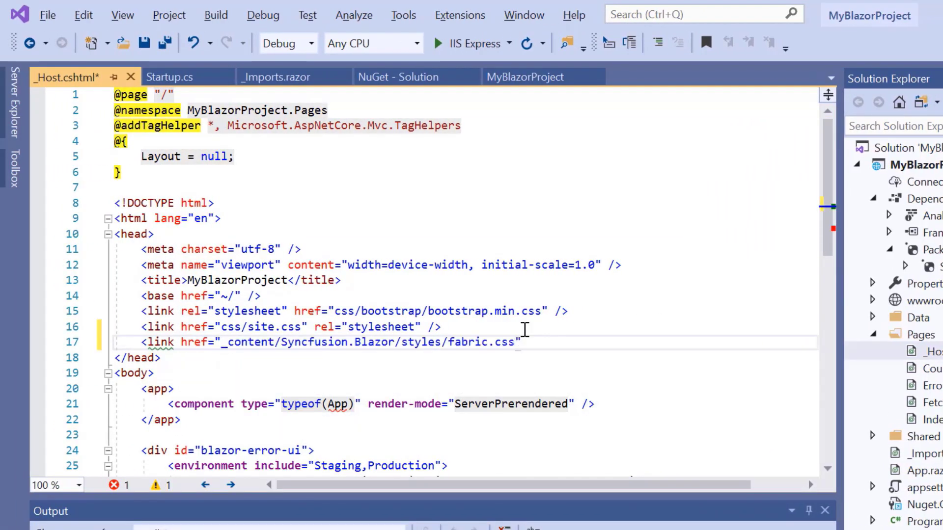
{"action": "type", "text": "rel=\"st"}
{"action": "key", "text": "Tab"}
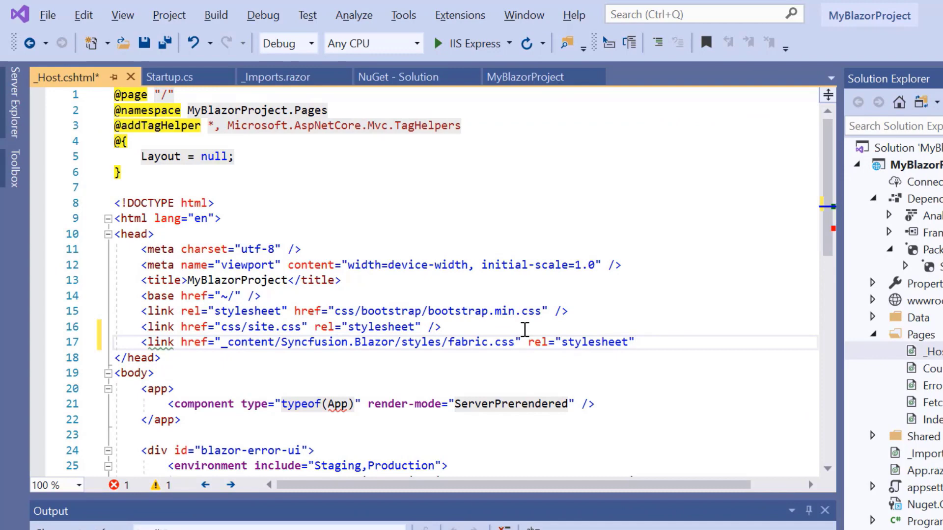
{"action": "type", "text": "/"}
{"action": "type", "text": ">"}
{"action": "key", "text": "ctrl+s"}
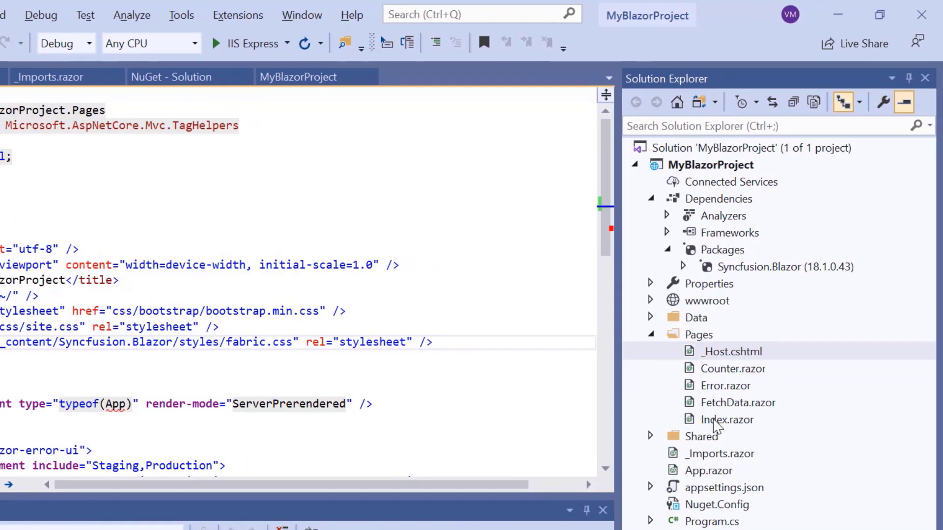
Replace Index.razor's welcome content with <SfCalendar TValue="DateTime"> and run the app
{"action": "double_click", "coordinate": [713, 421]}
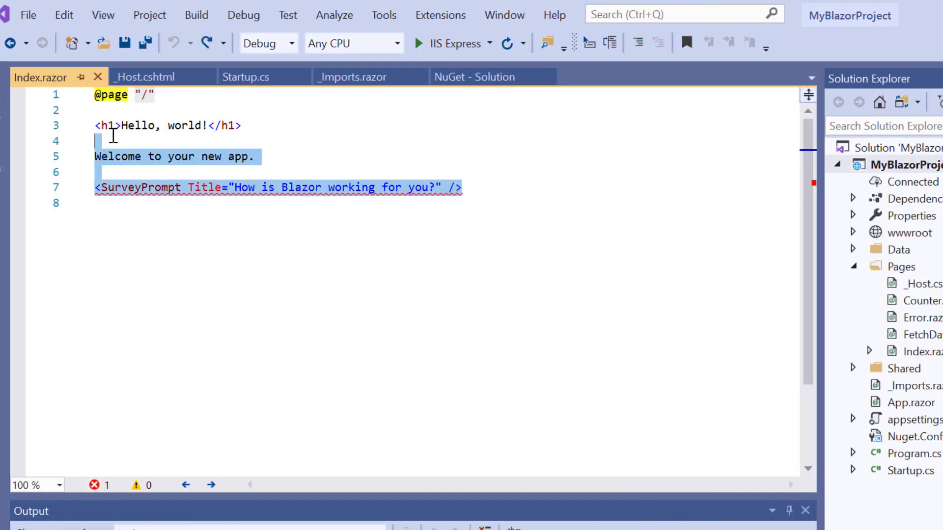
{"action": "left_click_drag", "start_coordinate": [112, 137], "coordinate": [96, 127]}
{"action": "type", "text": "<Sf"}
{"action": "key", "text": "Tab"}
{"action": "type", "text": ">"}
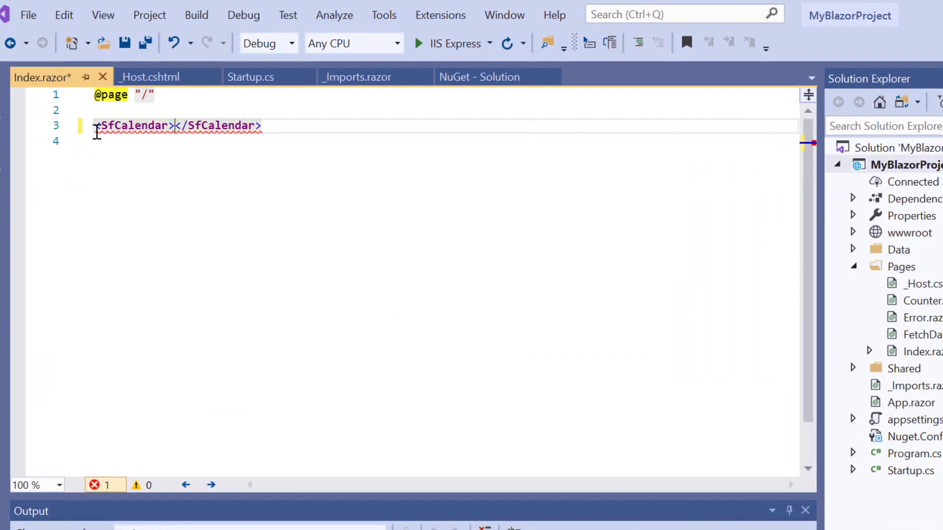
{"action": "key", "text": "Left"}
{"action": "type", "text": "T"}
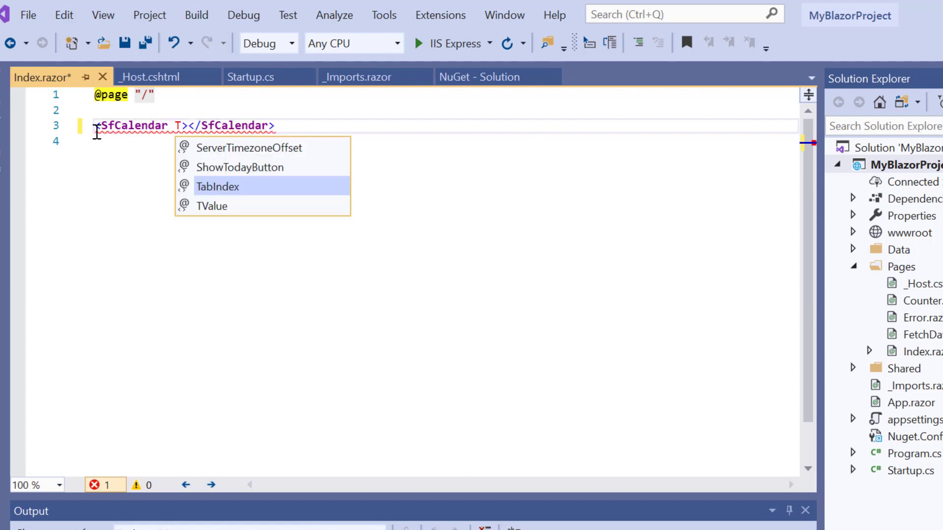
{"action": "key", "text": "Down"}
{"action": "key", "text": "Tab"}
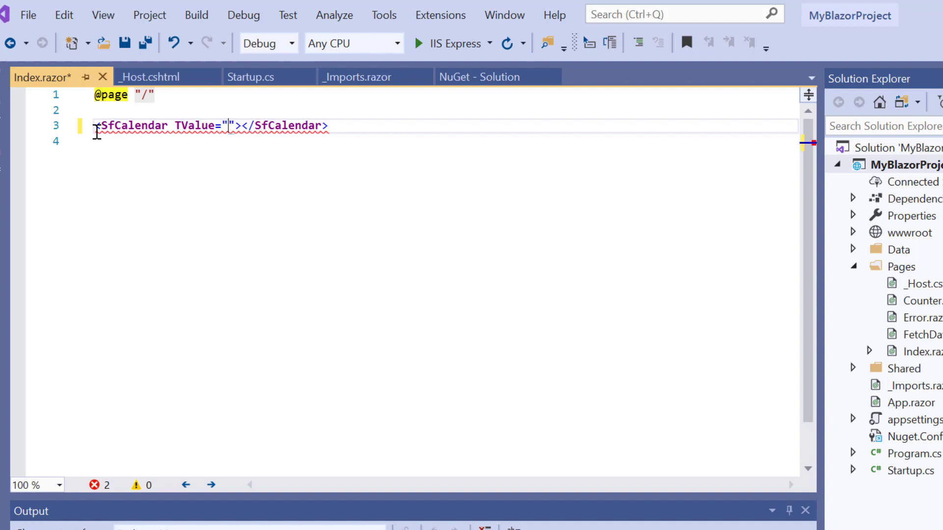
{"action": "type", "text": "DateTime"}
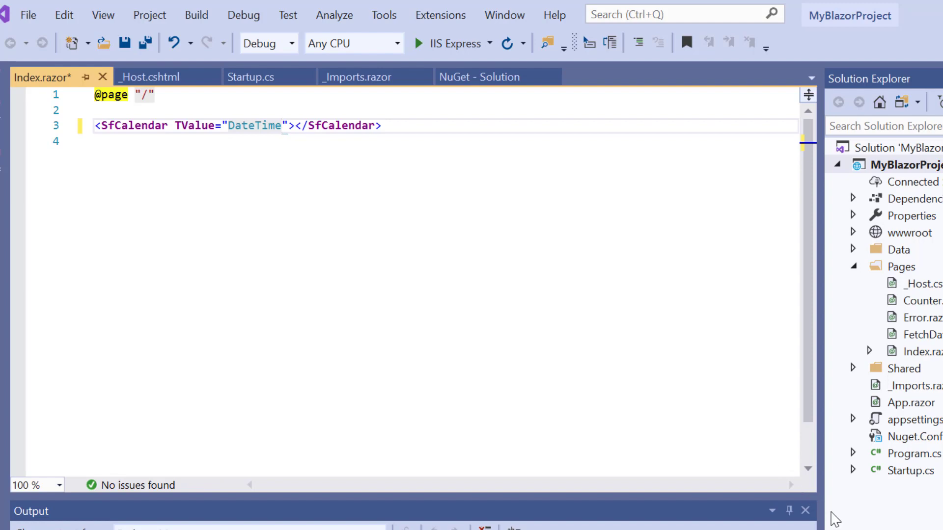
{"action": "key", "text": "F5"}
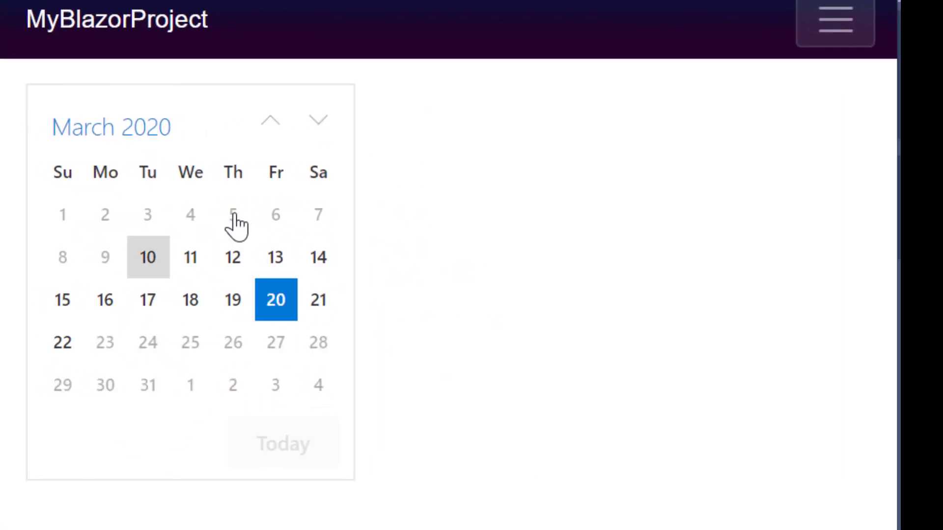
Browse the calendar's month and decade views, then return to Visual Studio
{"action": "left_click", "coordinate": [115, 128]}
{"action": "left_click", "coordinate": [67, 139]}
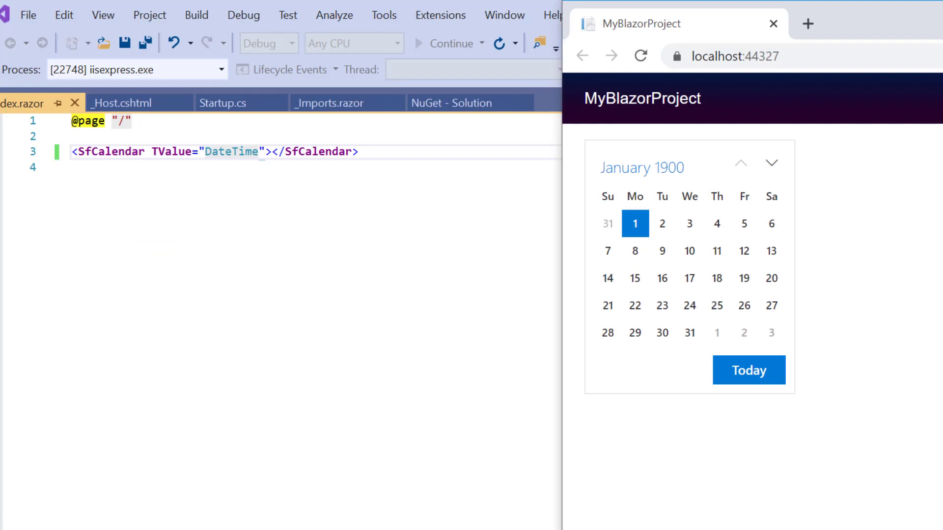
{"action": "left_click", "coordinate": [407, 153]}
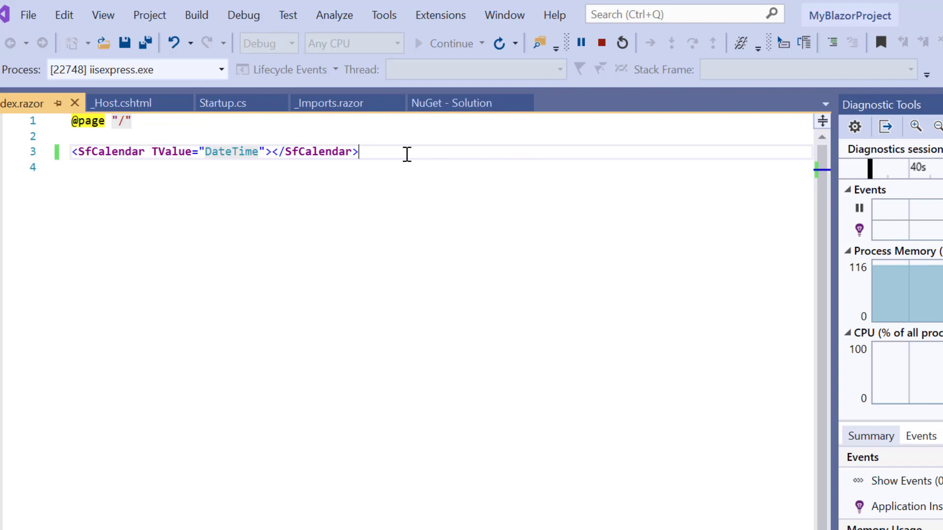
{"action": "key", "text": "Return"}
{"action": "key", "text": "Return"}
{"action": "type", "text": "@co"}
{"action": "key", "text": "Tab"}
{"action": "type", "text": "{"}
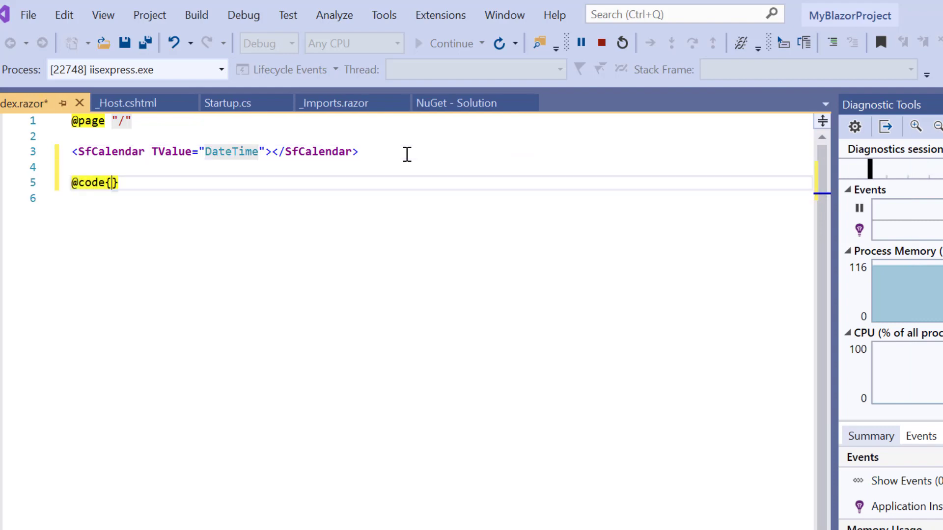
{"action": "key", "text": "Return"}
{"action": "type", "text": "prop"}
{"action": "key", "text": "Tab"}
{"action": "key", "text": "Tab"}
{"action": "type", "text": "DateT"}
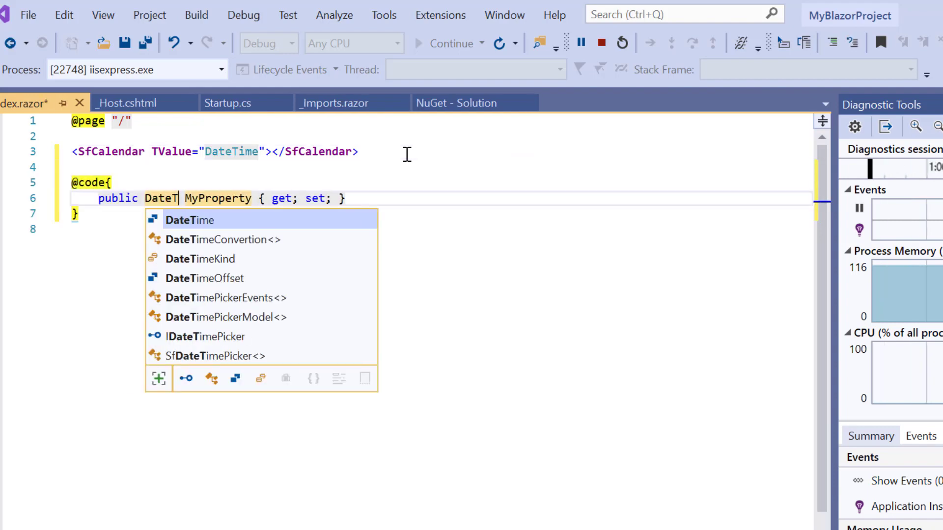
{"action": "key", "text": "Tab"}
{"action": "key", "text": "Tab"}
{"action": "type", "text": "DateV"}
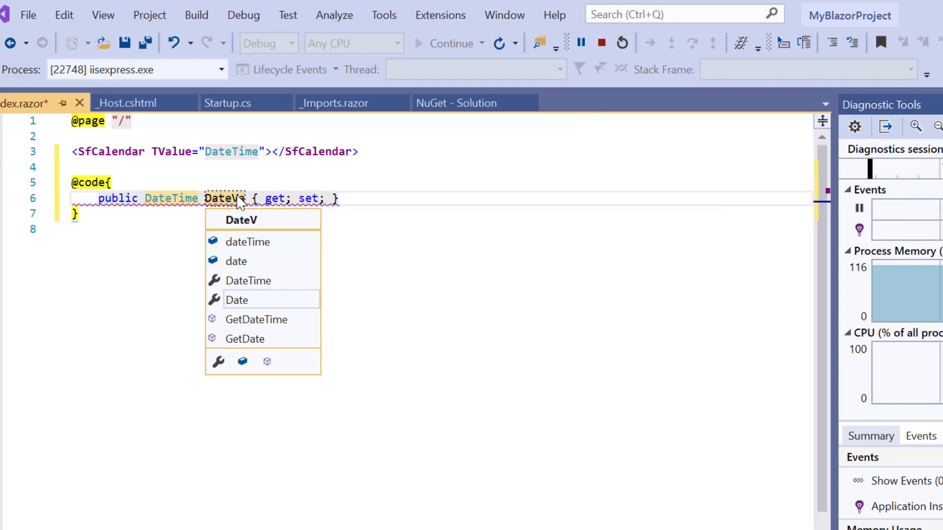
{"action": "type", "text": "alue"}
{"action": "left_click", "coordinate": [396, 200]}
{"action": "type", "text": "= new "}
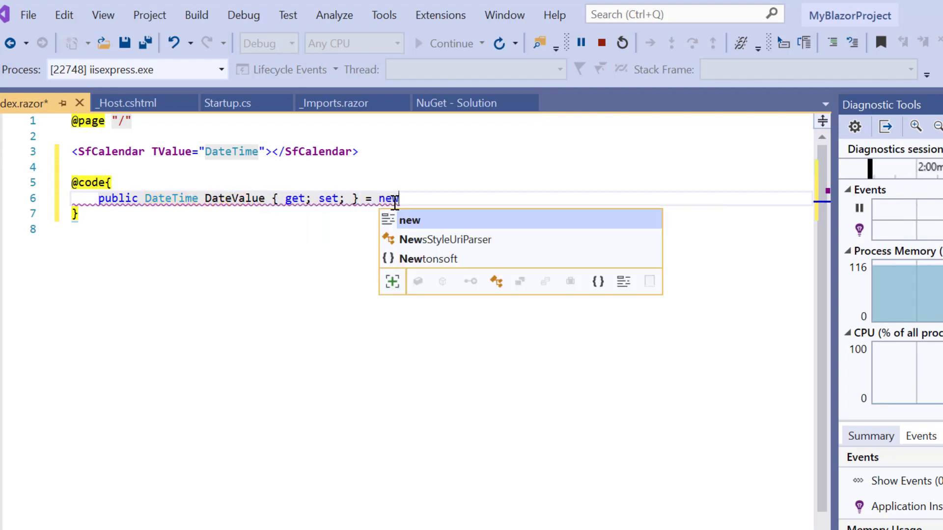
{"action": "type", "text": "DateT"}
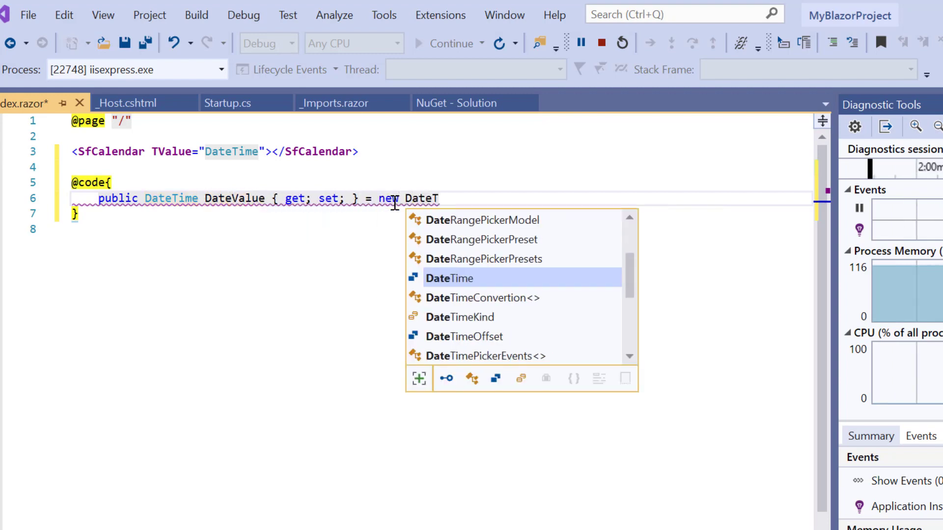
{"action": "key", "text": "Tab"}
{"action": "type", "text": "(2020"}
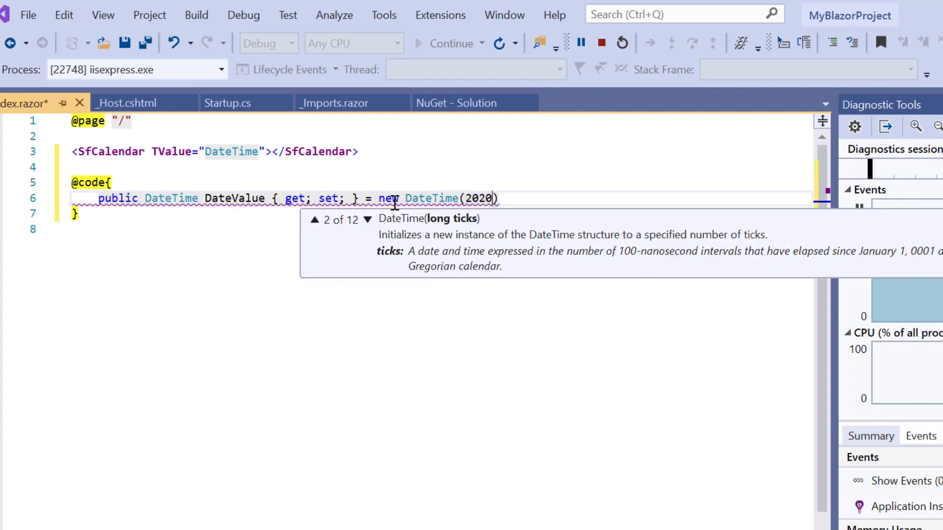
{"action": "type", "text": ", 03, 20);"}
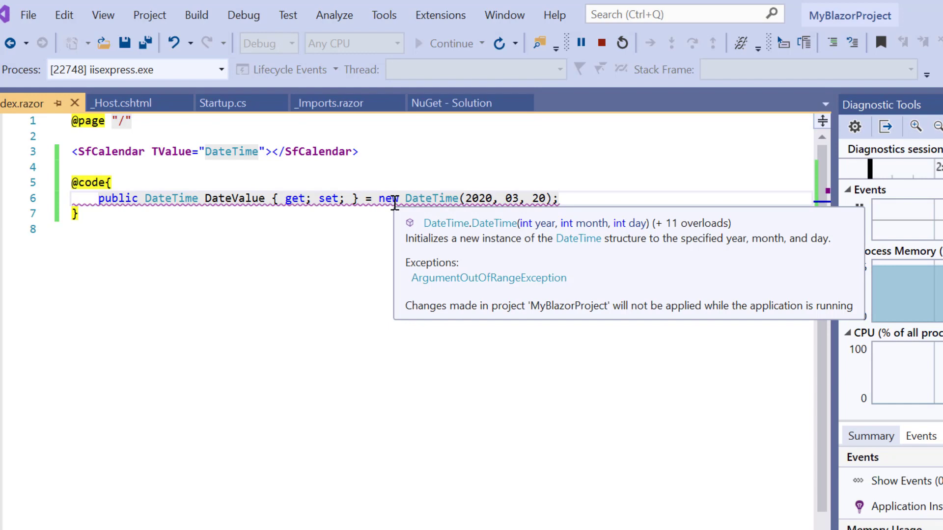
{"action": "left_click", "coordinate": [266, 151]}
{"action": "type", "text": "va"}
{"action": "key", "text": "Tab"}
{"action": "type", "text": "@Date"}
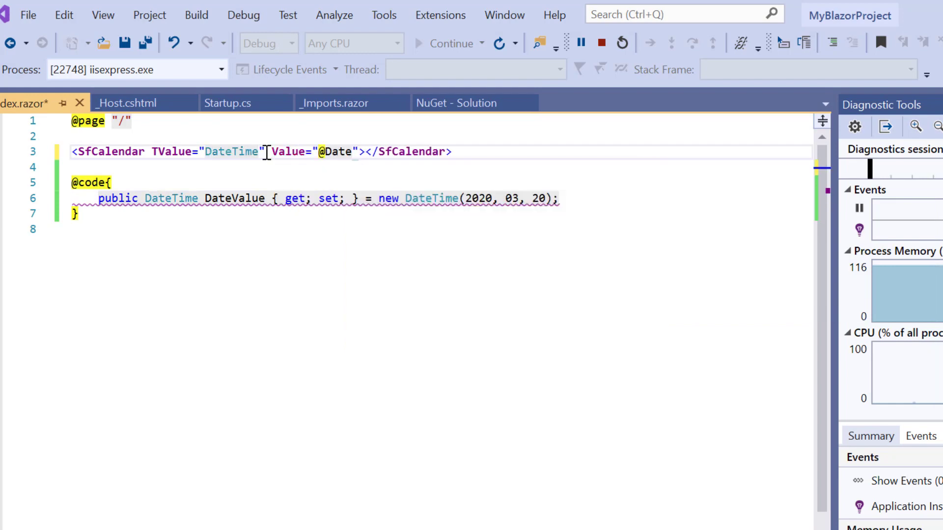
{"action": "type", "text": "Value"}
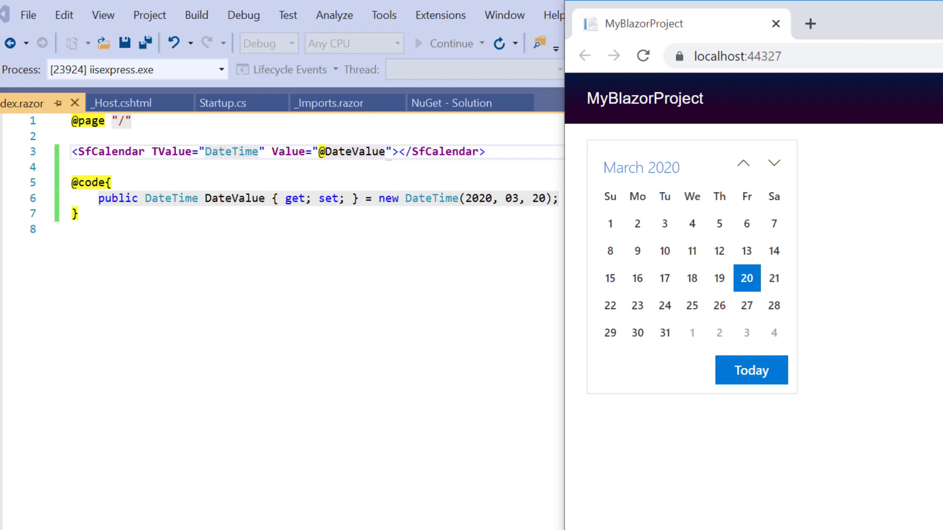
{"action": "left_click", "coordinate": [557, 201]}
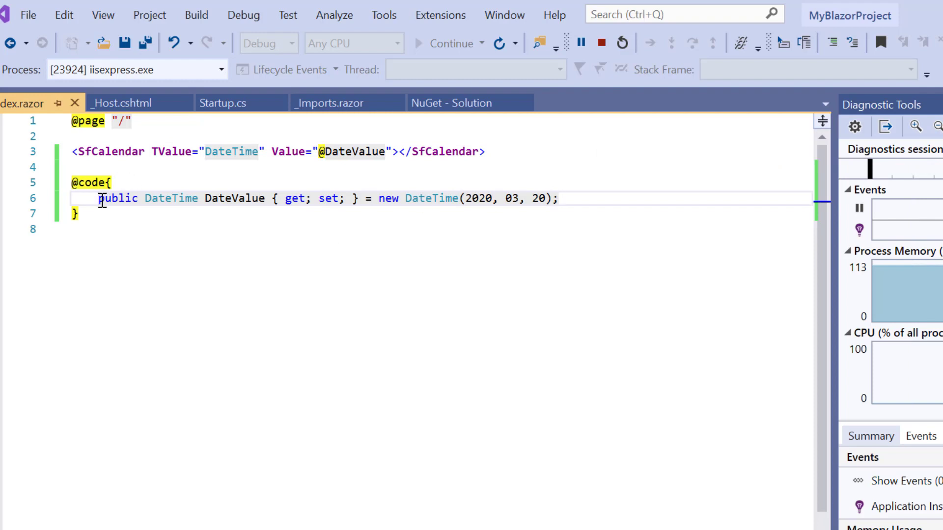
Duplicate the DateValue property as StartDate with its day changed to 10
{"action": "left_click", "coordinate": [99, 199], "text": "shift"}
{"action": "key", "text": "ctrl+c"}
{"action": "key", "text": "End"}
{"action": "key", "text": "Return"}
{"action": "key", "text": "Return"}
{"action": "key", "text": "ctrl+v"}
{"action": "double_click", "coordinate": [230, 230]}
{"action": "type", "text": "Start"}
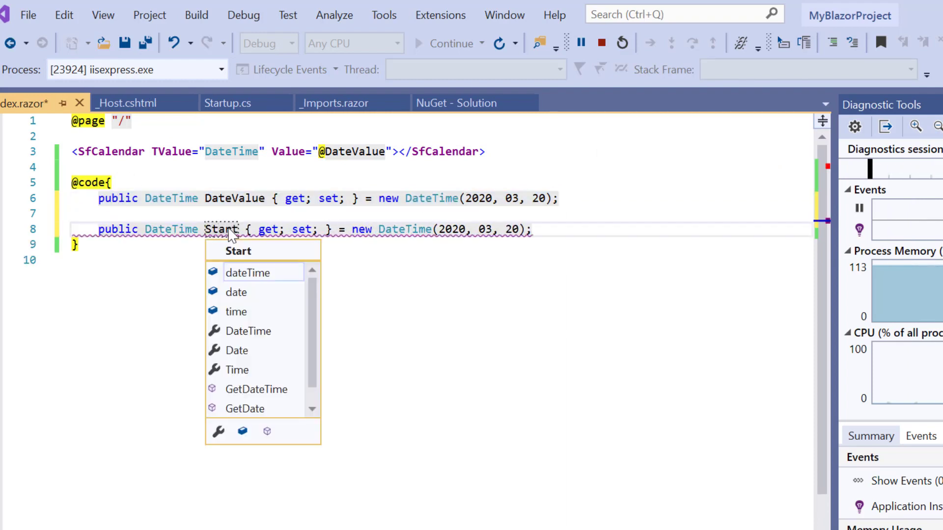
{"action": "type", "text": "Date"}
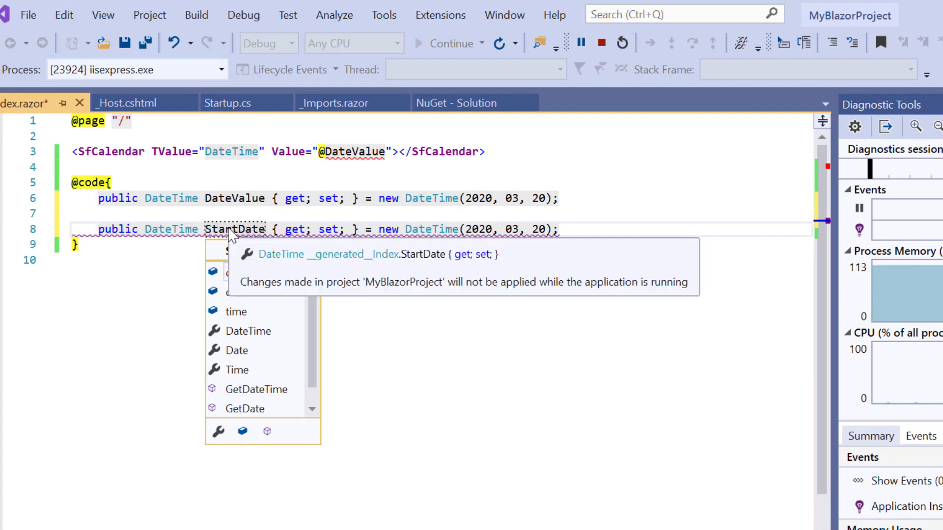
{"action": "left_click", "coordinate": [539, 230]}
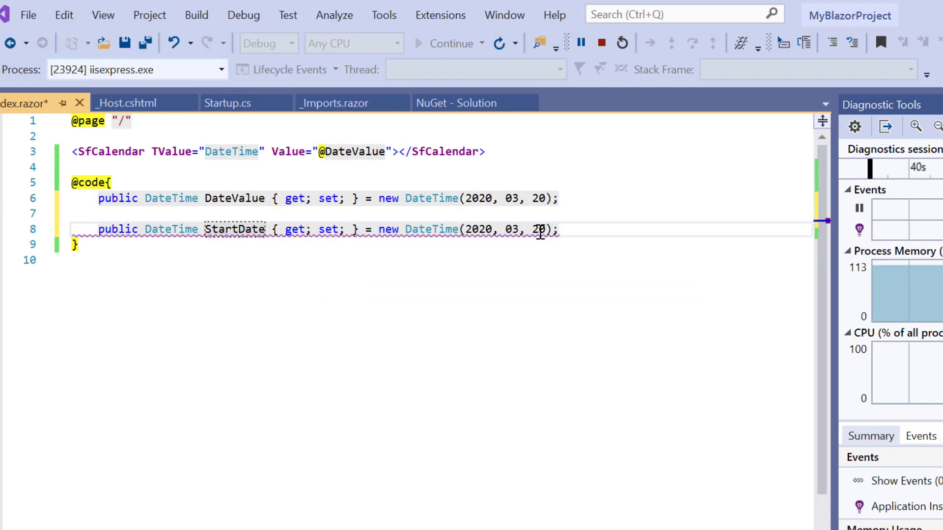
{"action": "key", "text": "BackSpace"}
{"action": "type", "text": "1"}
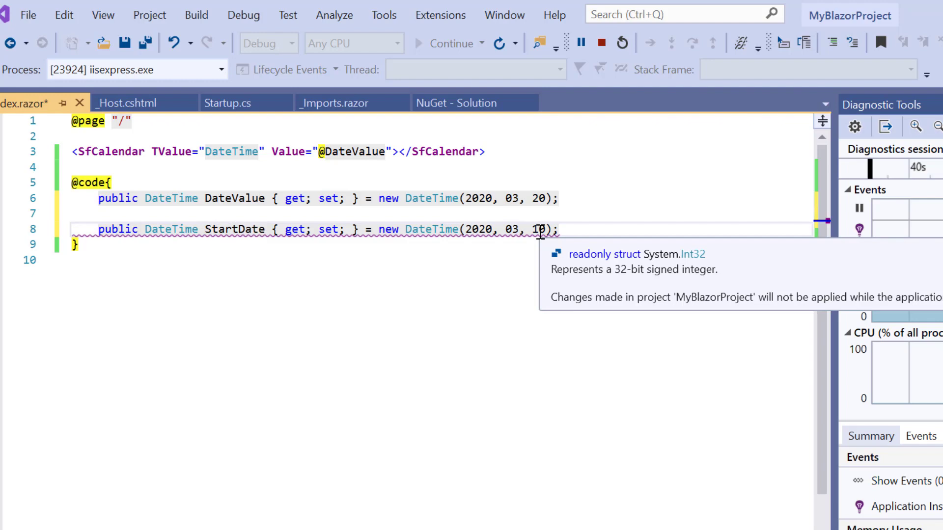
Add another copy named EndDate with its day changed to 22
{"action": "left_click", "coordinate": [564, 230]}
{"action": "key", "text": "Return"}
{"action": "key", "text": "Return"}
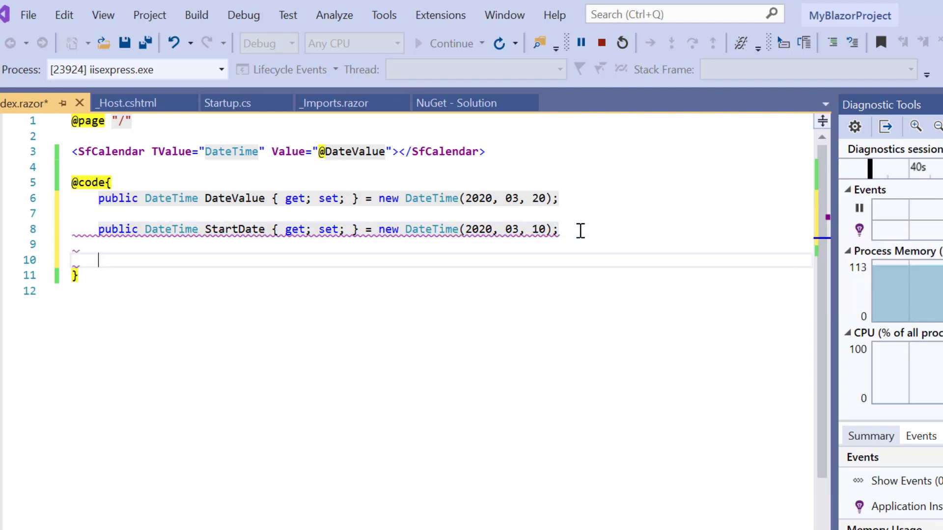
{"action": "key", "text": "ctrl+v"}
{"action": "double_click", "coordinate": [236, 261]}
{"action": "type", "text": "E"}
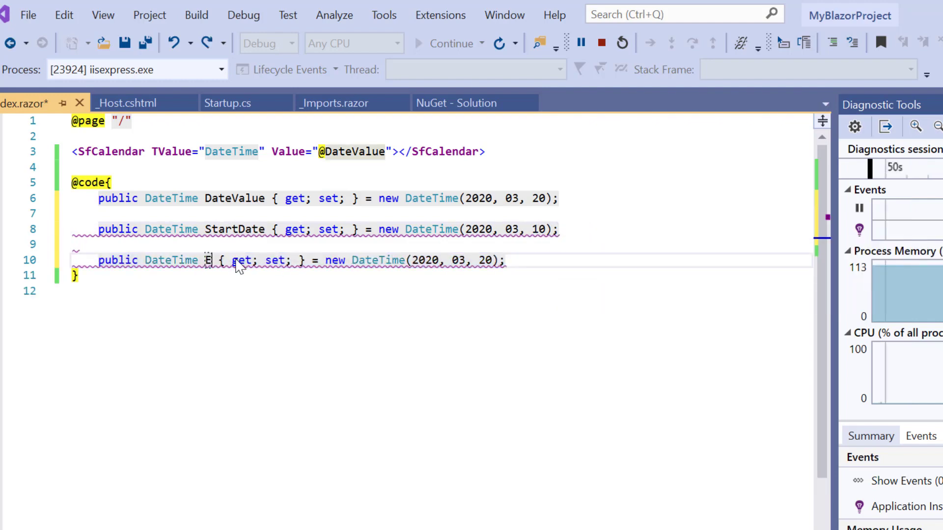
{"action": "type", "text": "ndDate"}
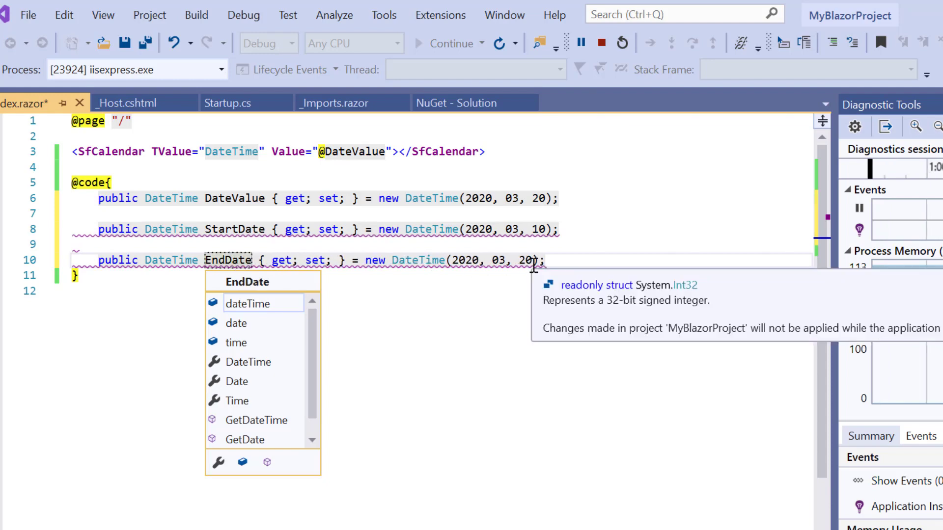
{"action": "left_click", "coordinate": [534, 265]}
{"action": "key", "text": "BackSpace"}
{"action": "type", "text": "2"}
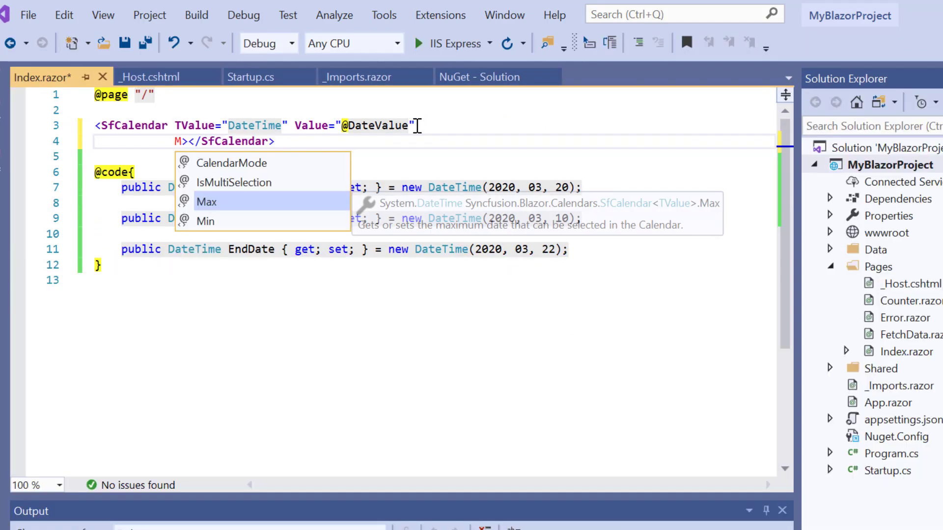
{"action": "key", "text": "Down"}
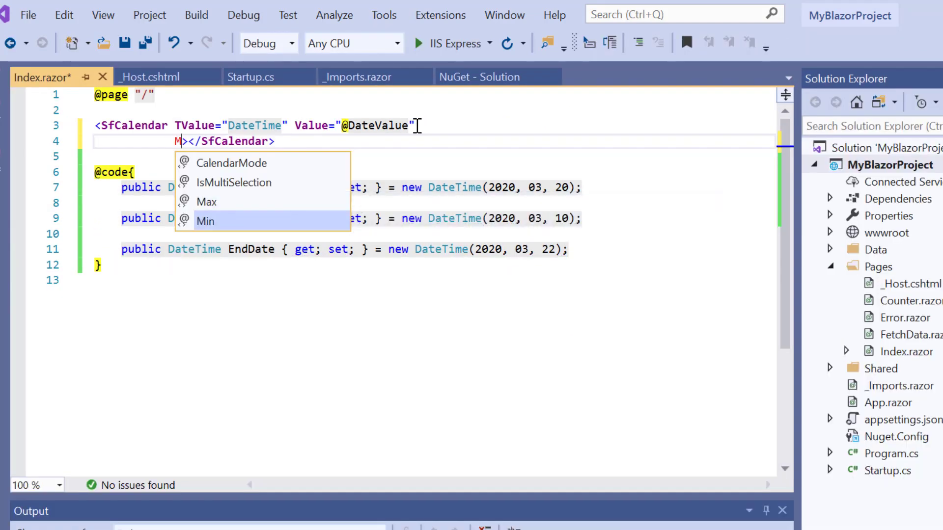
{"action": "key", "text": "Tab"}
{"action": "type", "text": "@Sta"}
{"action": "key", "text": "Tab"}
{"action": "key", "text": "Return"}
{"action": "type", "text": "Max=\"@En"}
{"action": "key", "text": "Tab"}
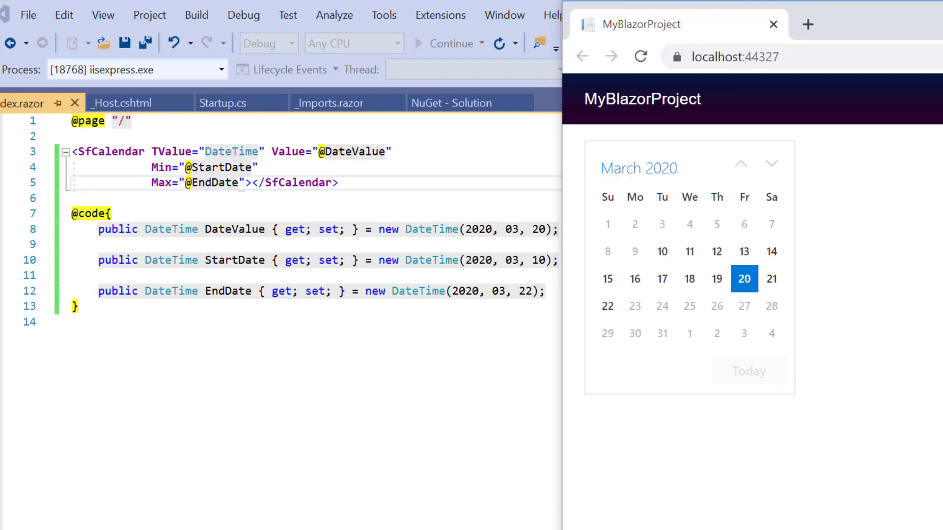
{"action": "type", "text": "is></SfCalendar>"}
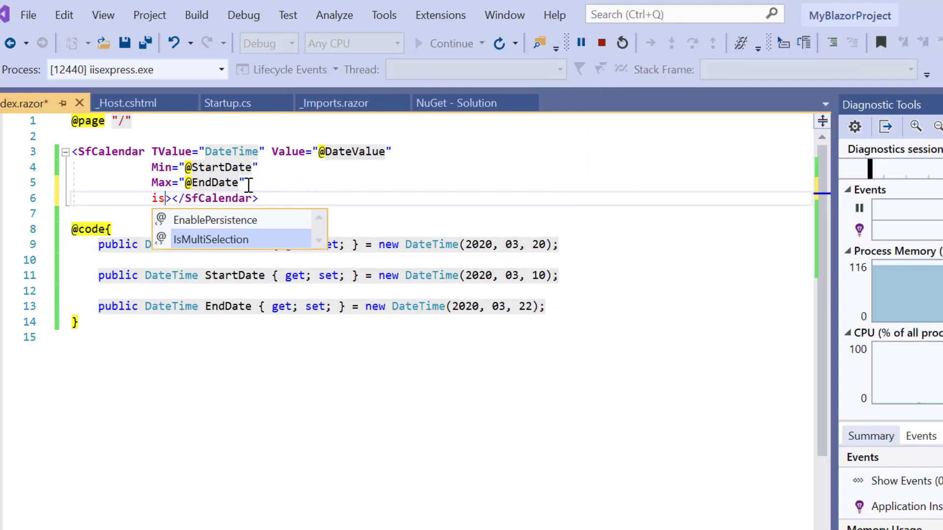
Set IsMultiSelection="true" on SfCalendar, then select March 16 and 17 alongside 20
{"action": "key", "text": "Tab"}
{"action": "type", "text": "t"}
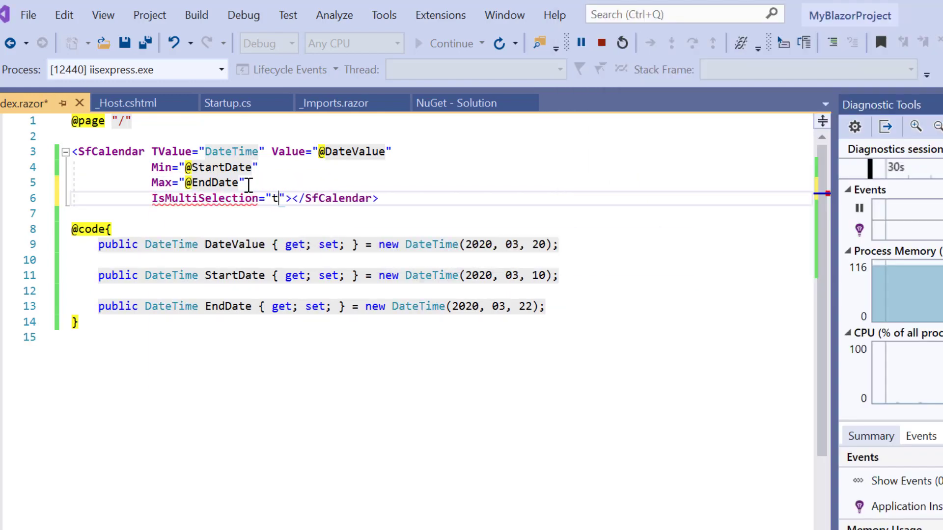
{"action": "type", "text": "ru"}
{"action": "key", "text": "Tab"}
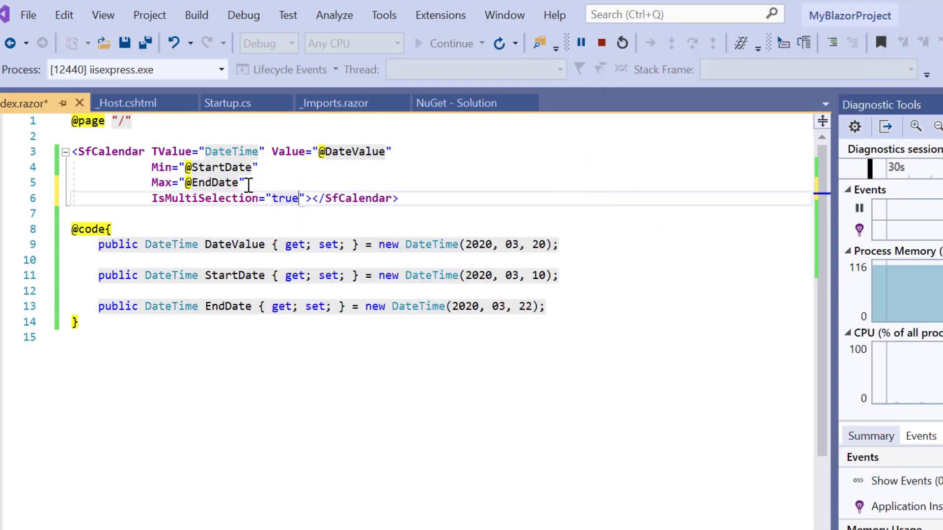
{"action": "left_click", "coordinate": [640, 286]}
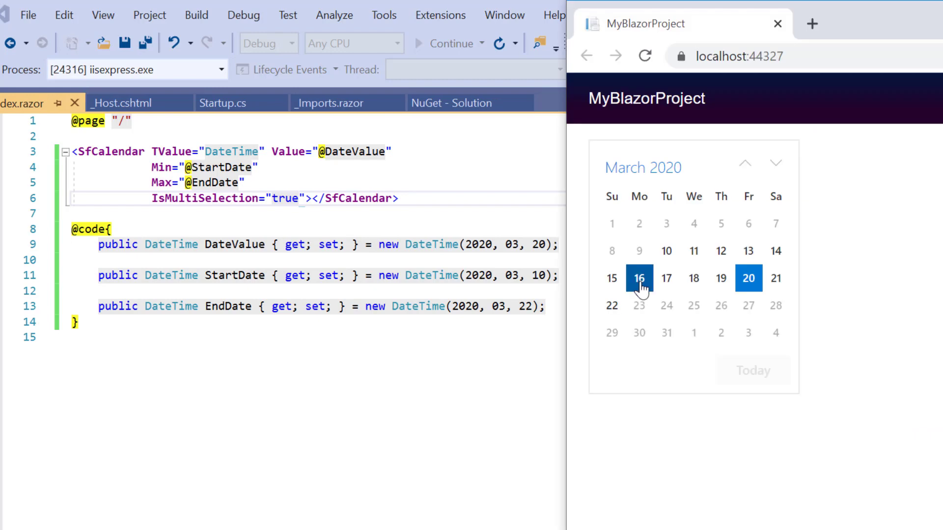
{"action": "left_click", "coordinate": [666, 286]}
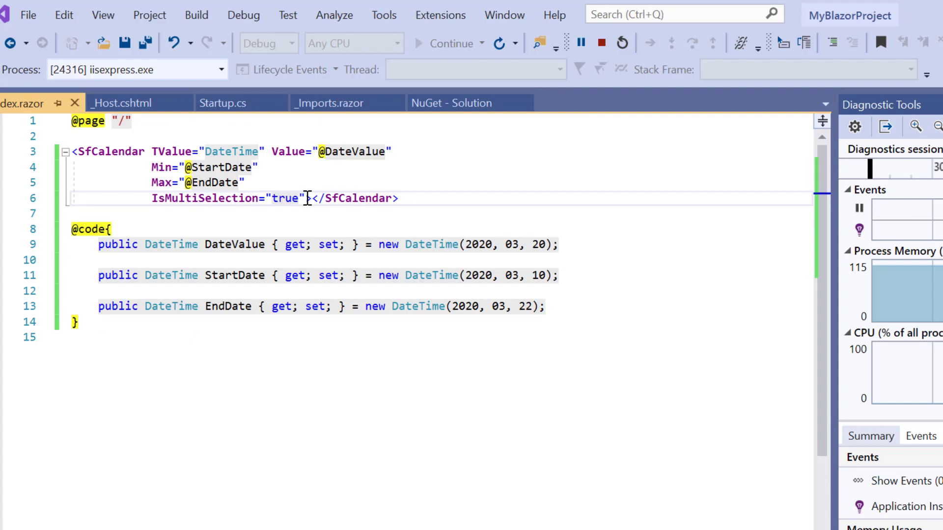
{"action": "key", "text": "Return"}
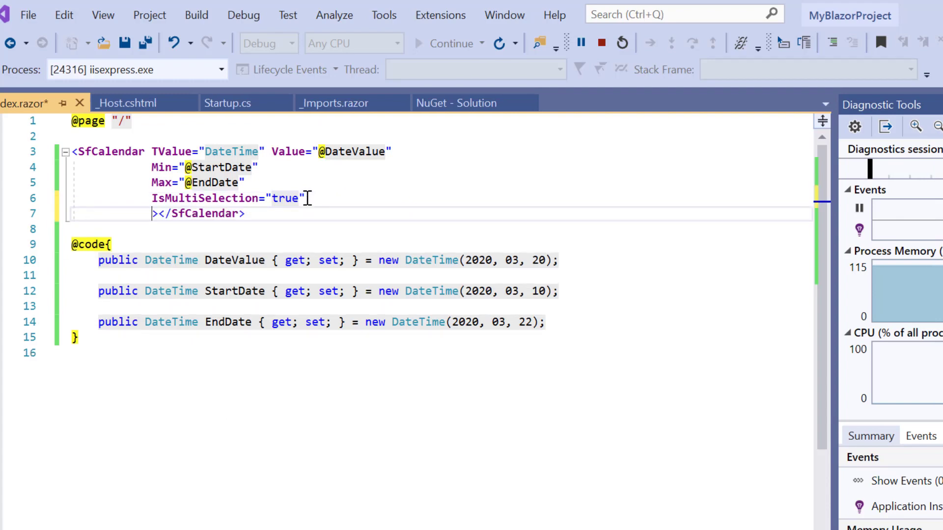
{"action": "type", "text": "sta"}
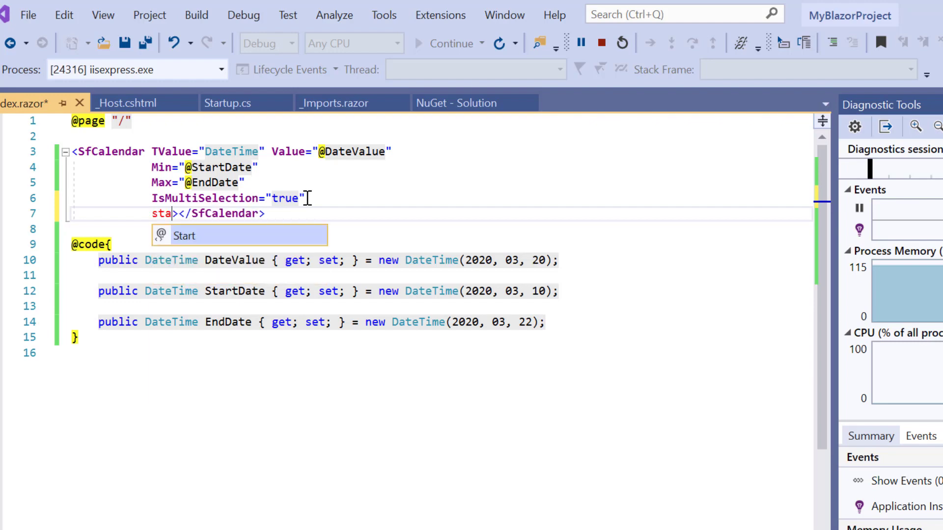
{"action": "key", "text": "Tab"}
{"action": "type", "text": "@Ca"}
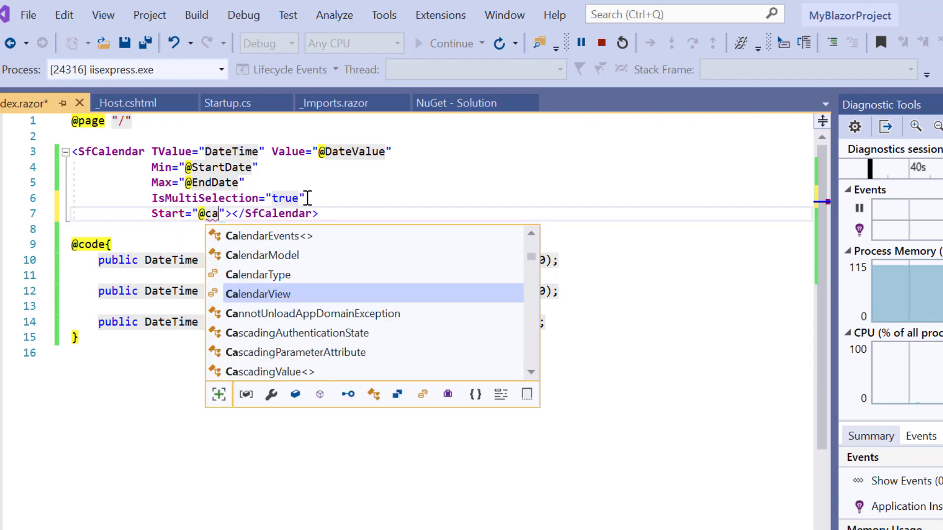
{"action": "type", "text": "."}
{"action": "key", "text": "Tab"}
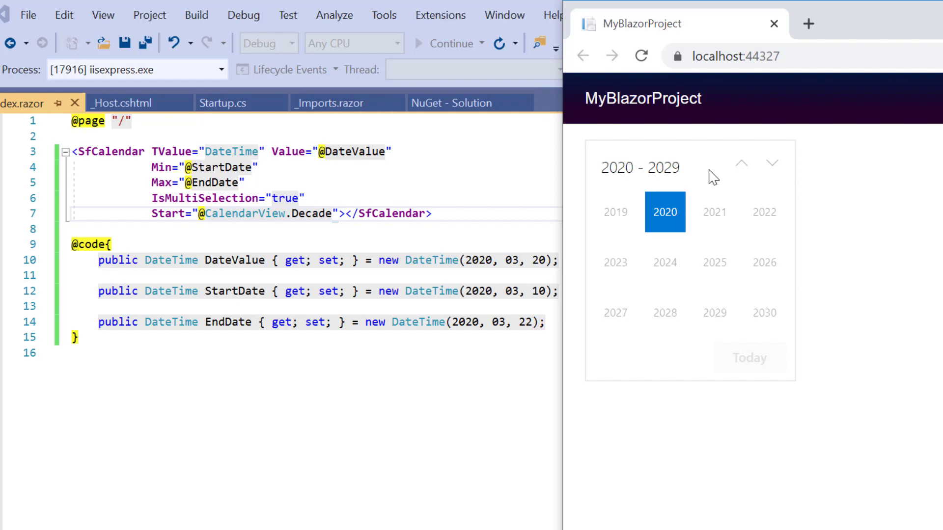
Drill from the decade into 2020 and March, go back up to 2020–2029, then tidy the closing tag
{"action": "left_click", "coordinate": [667, 229]}
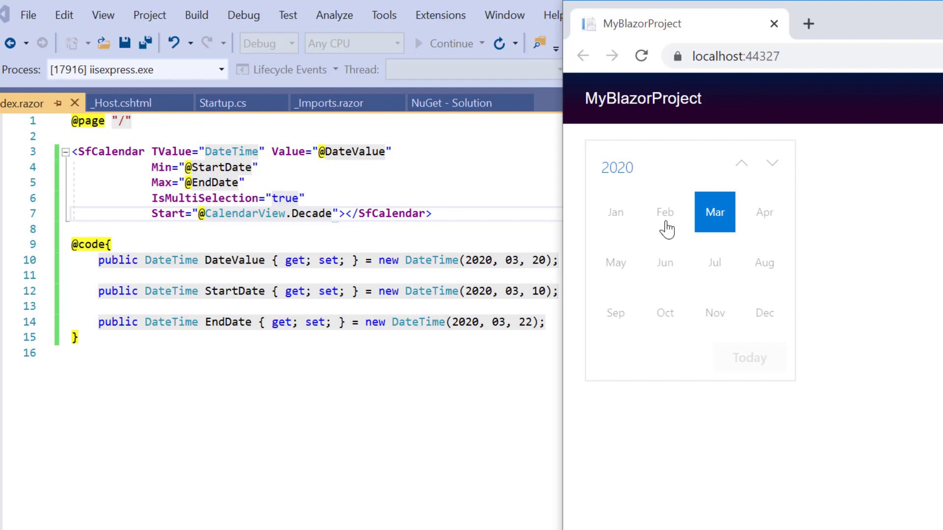
{"action": "left_click", "coordinate": [719, 229]}
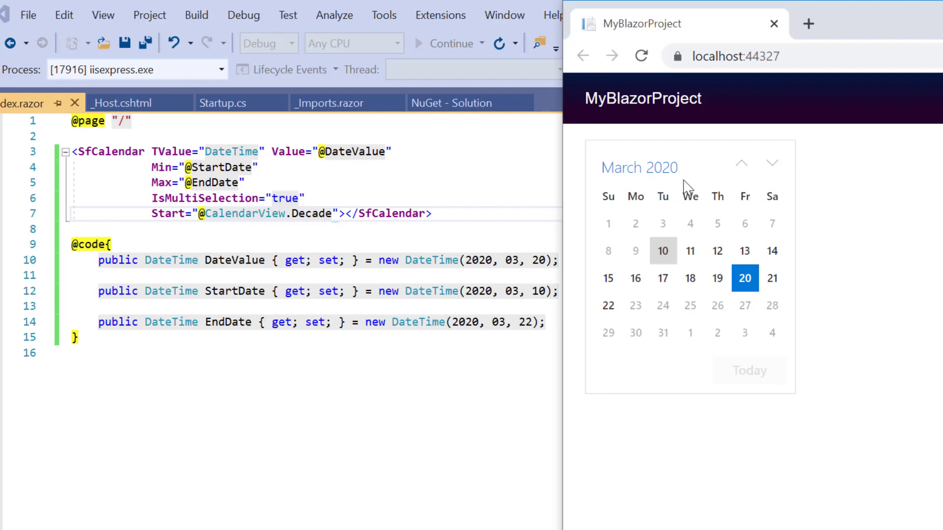
{"action": "left_click", "coordinate": [643, 170]}
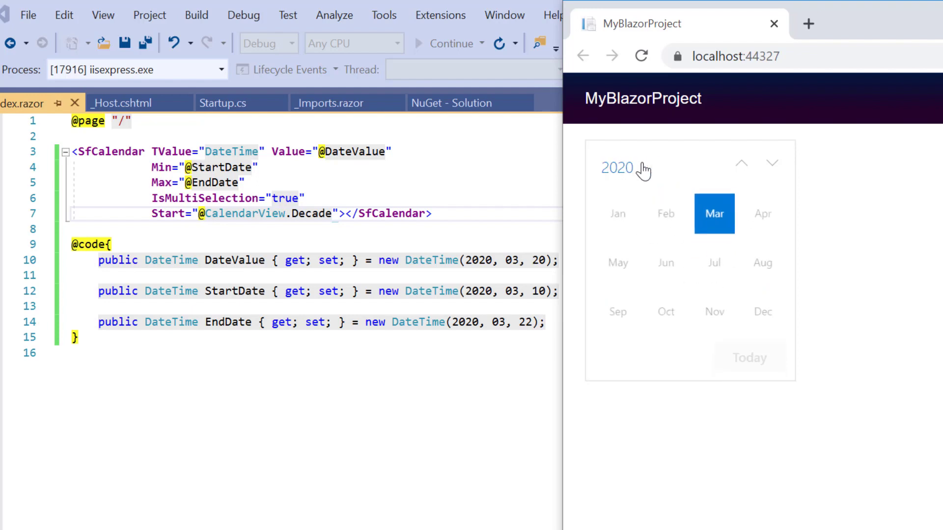
{"action": "left_click", "coordinate": [612, 174]}
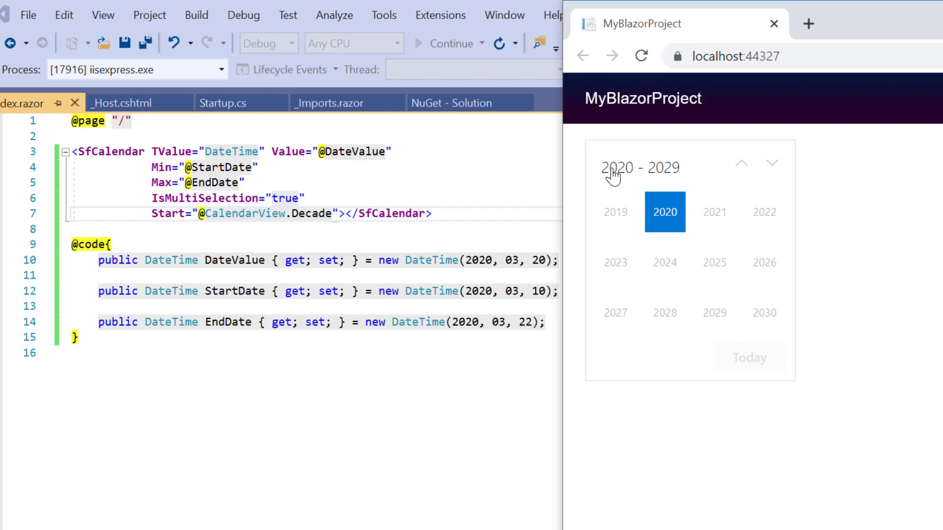
{"action": "left_click", "coordinate": [340, 210]}
{"action": "key", "text": "Return"}
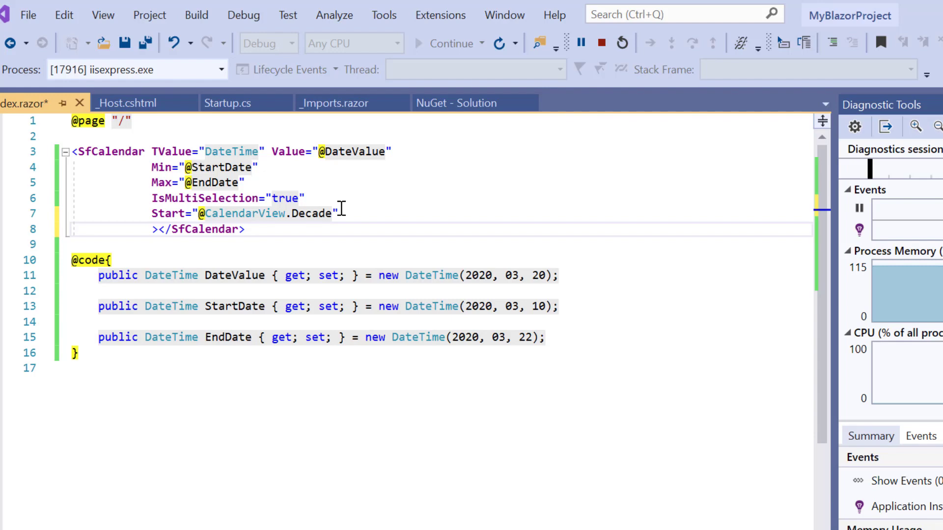
{"action": "type", "text": "de"}
{"action": "key", "text": "Tab"}
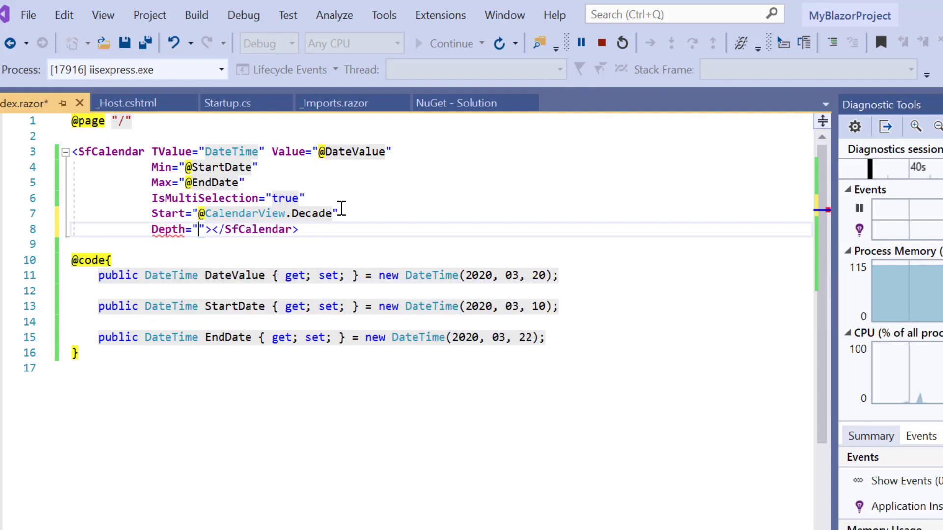
{"action": "type", "text": "@Ca."}
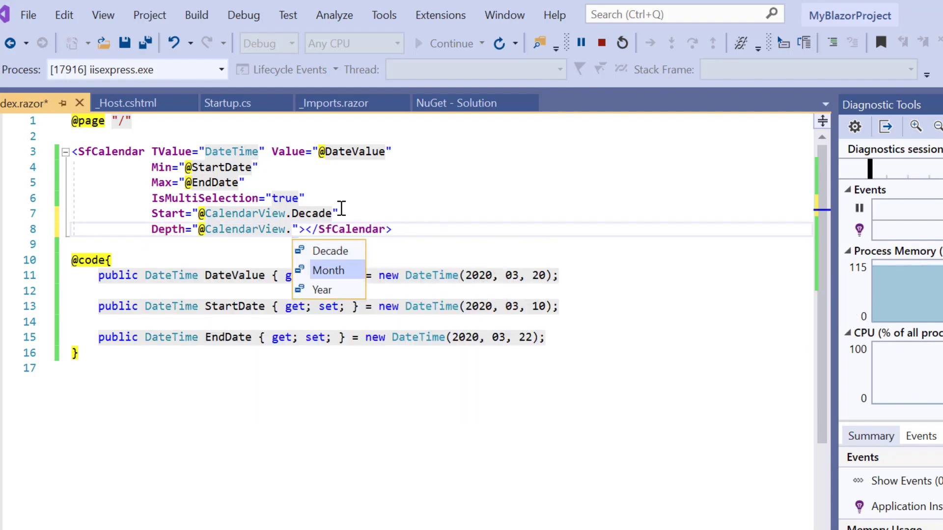
{"action": "key", "text": "Escape"}
{"action": "type", "text": "Year"}
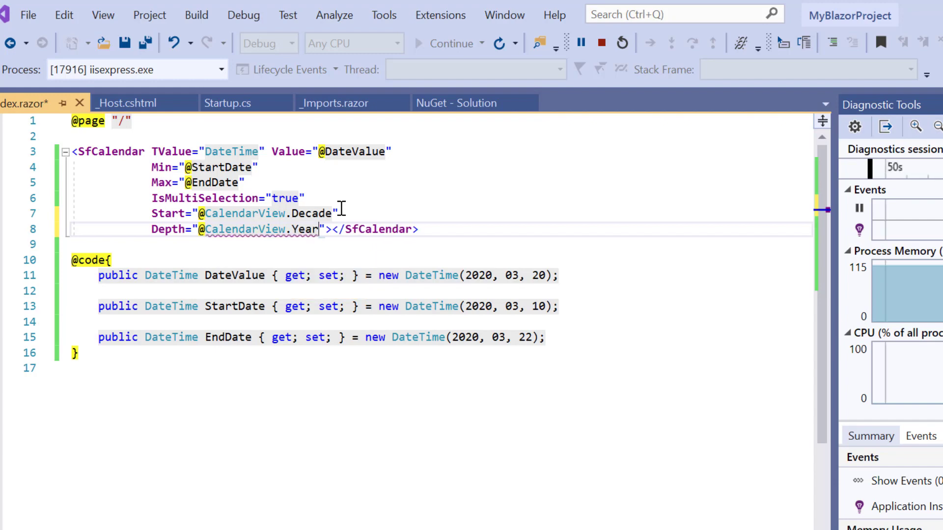
{"action": "key", "text": "ctrl+s"}
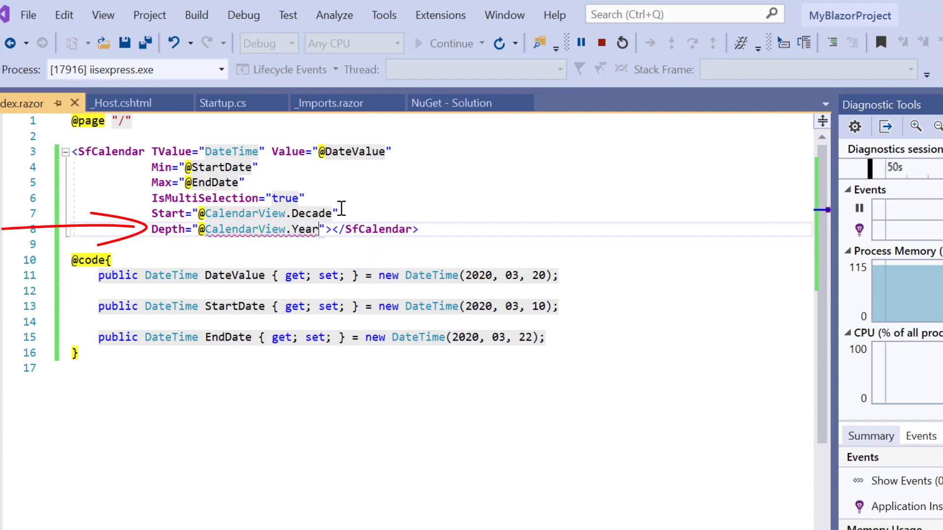